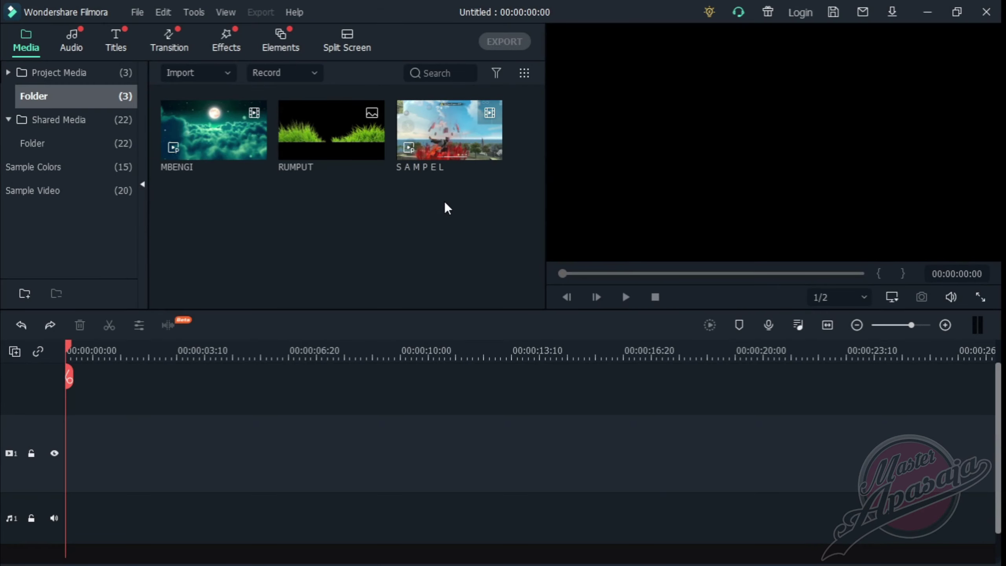
# - Place the SAMPEL clip at the start of the first video track
pyautogui.moveTo(446, 202); pyautogui.dragTo(161, 156)
pyautogui.click(244, 235)
pyautogui.moveTo(447, 161); pyautogui.dragTo(64, 465)
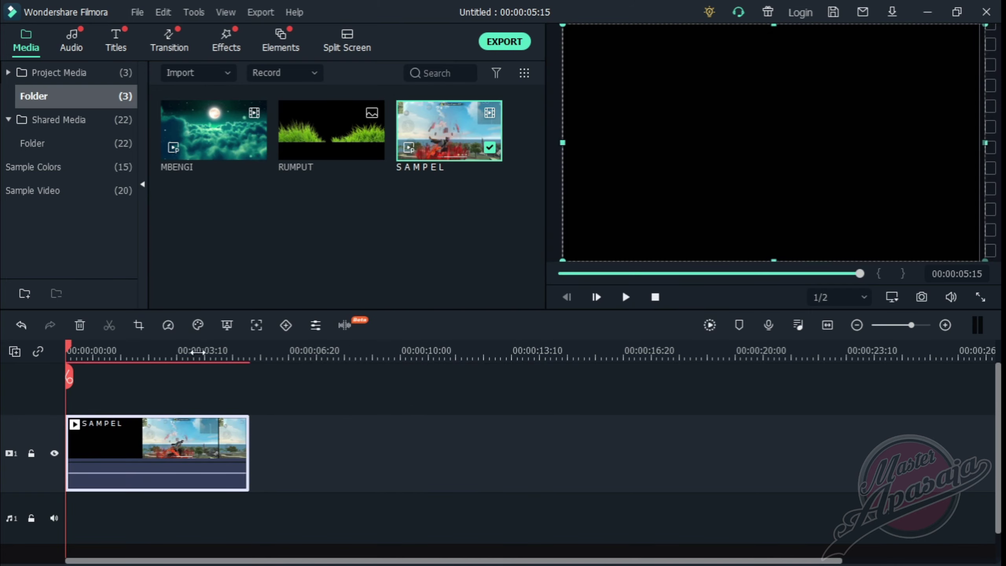
pyautogui.scroll(2, 196, 351)
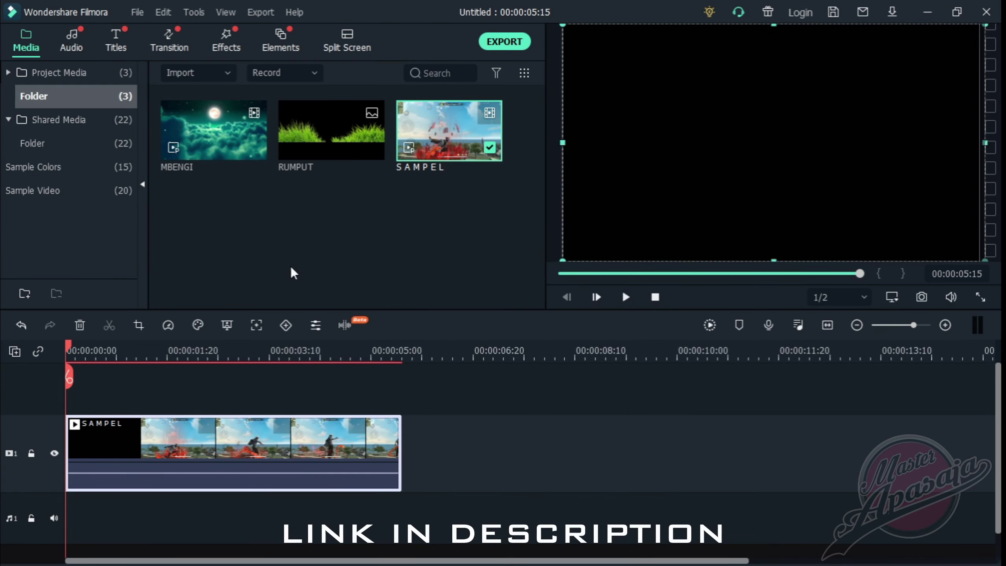
# - Play the SAMPEL clip to its end and capture the last frame as a snapshot
pyautogui.click(625, 297)
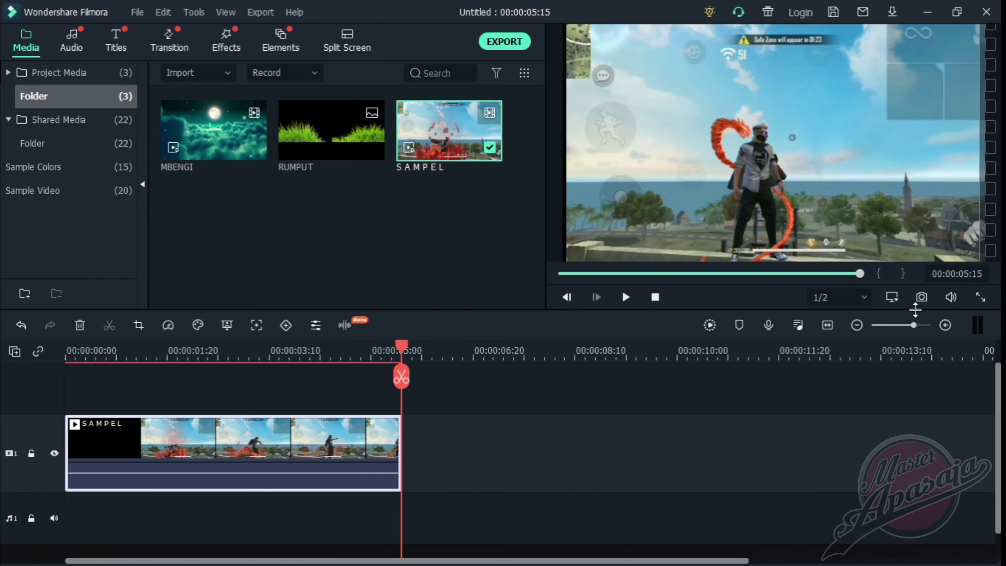
pyautogui.click(923, 298)
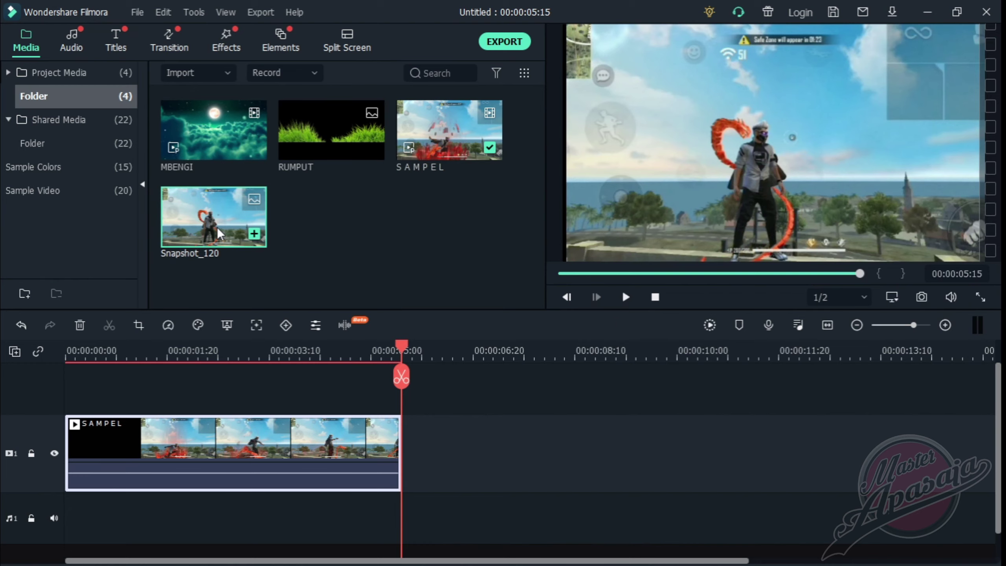
# - Reveal the Snapshot_120 image in its folder and open it in Photoshop
pyautogui.rightClick(217, 229)
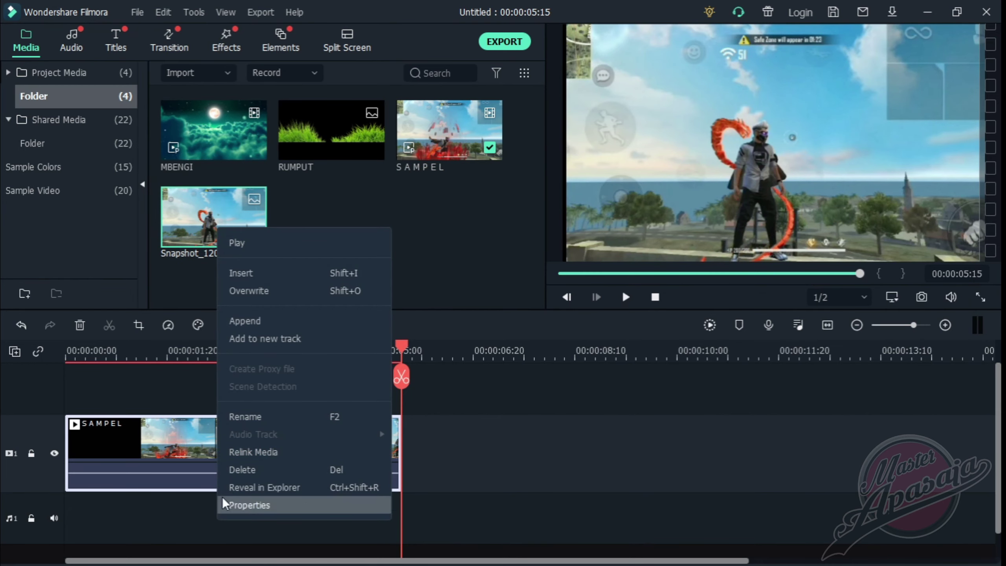
pyautogui.click(250, 487)
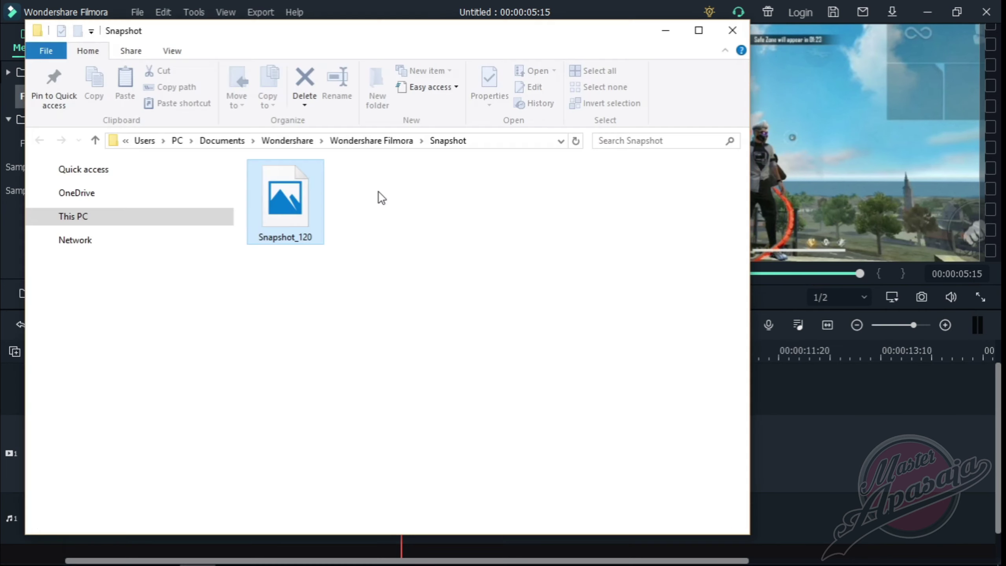
pyautogui.moveTo(295, 208); pyautogui.dragTo(414, 216)
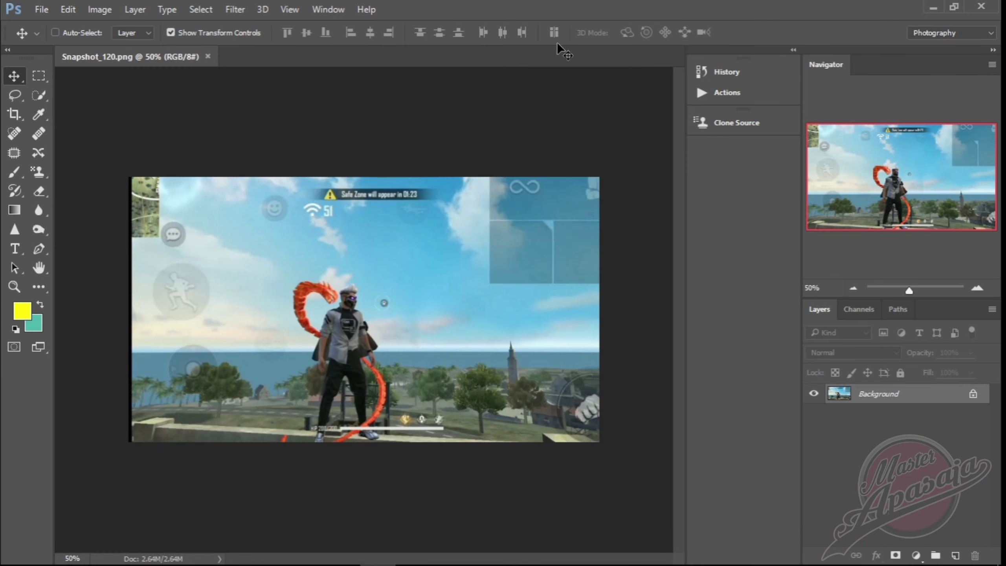
# - Start a Pen tool path along the inner curve of the red dragon and continue up around the character's head and shoulders
pyautogui.click(979, 289)
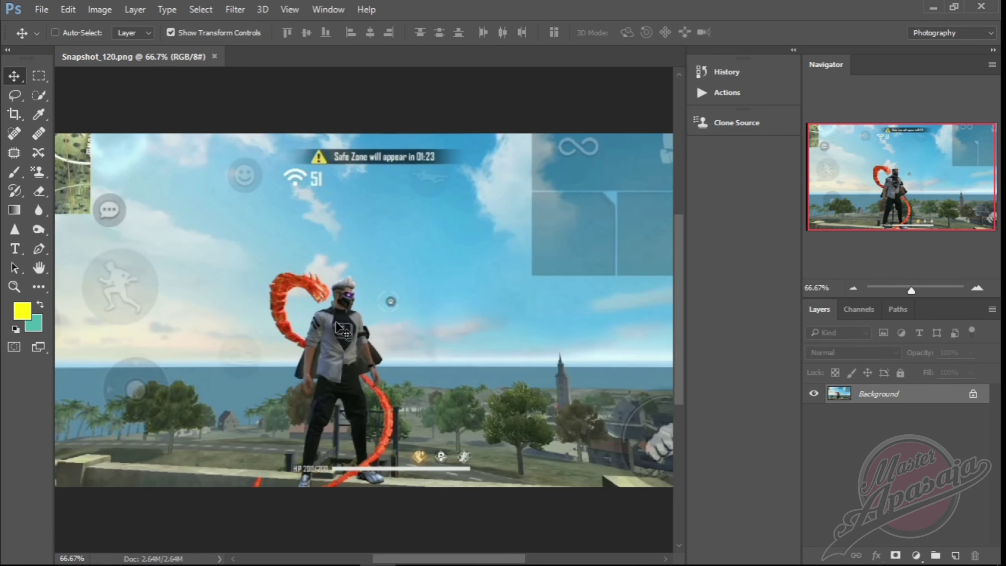
pyautogui.click(978, 289)
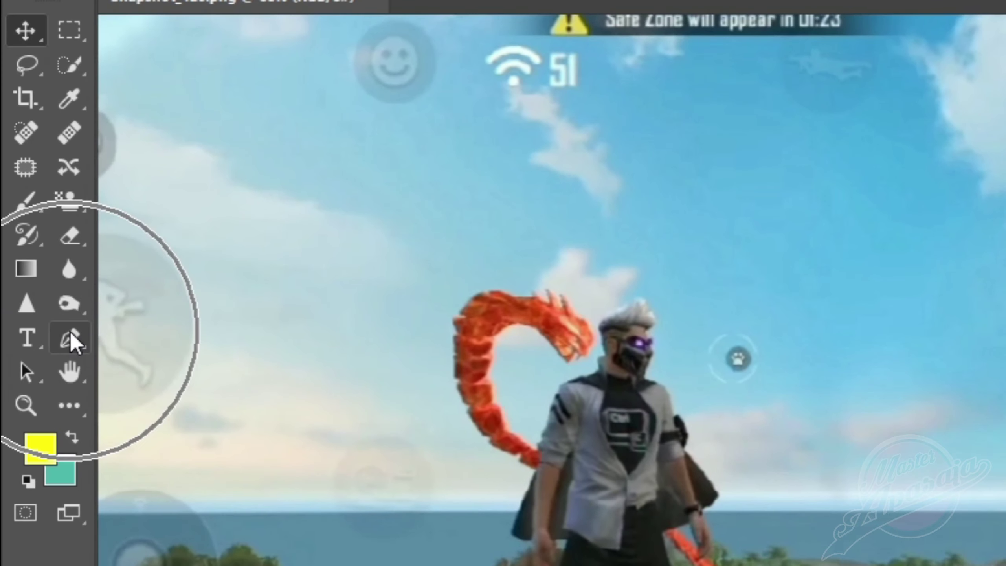
pyautogui.click(56, 297)
pyautogui.scroll(3, 476, 313)
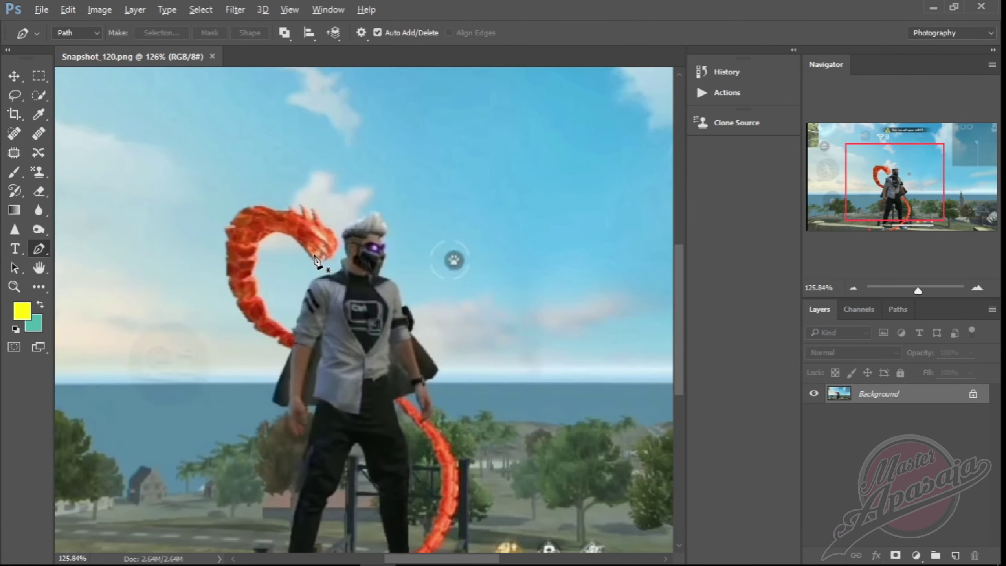
pyautogui.click(296, 240)
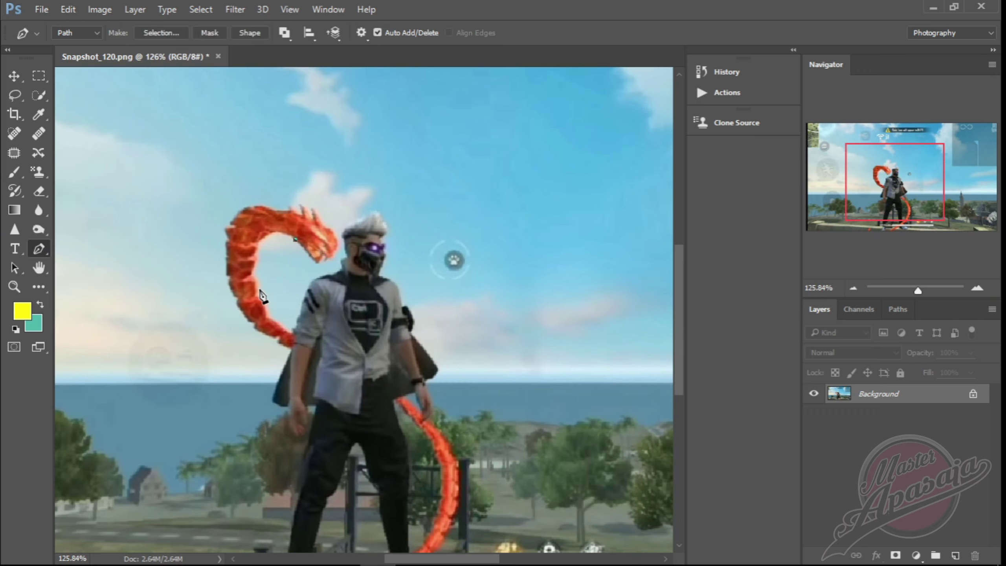
pyautogui.moveTo(260, 290); pyautogui.dragTo(276, 370)
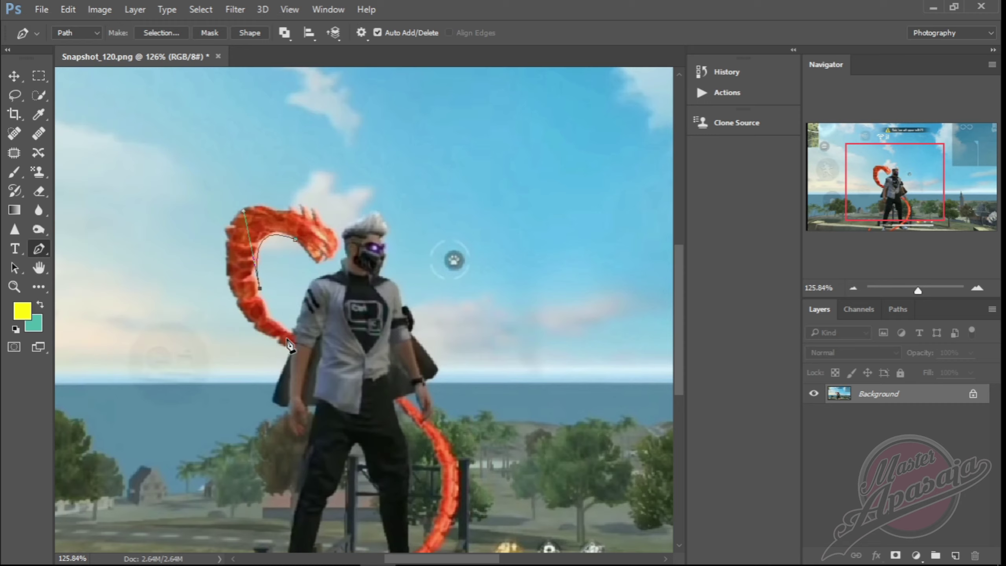
pyautogui.moveTo(292, 331); pyautogui.dragTo(303, 312)
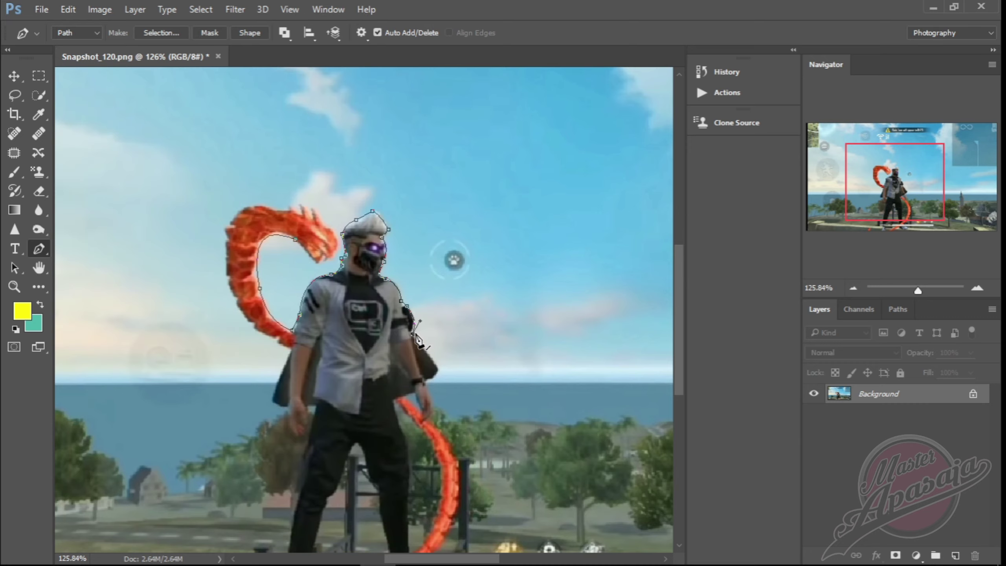
# - Continue the path down the cape and hand, around the dragon's tail and the adjoining shoe, past the image's lower edge
pyautogui.scroll(-3, 416, 338)
pyautogui.moveTo(438, 322); pyautogui.dragTo(419, 341)
pyautogui.scroll(-5, 428, 380)
pyautogui.click(404, 402)
pyautogui.scroll(-5, 404, 403)
pyautogui.click(381, 391)
pyautogui.click(352, 419)
pyautogui.click(335, 416)
pyautogui.click(354, 391)
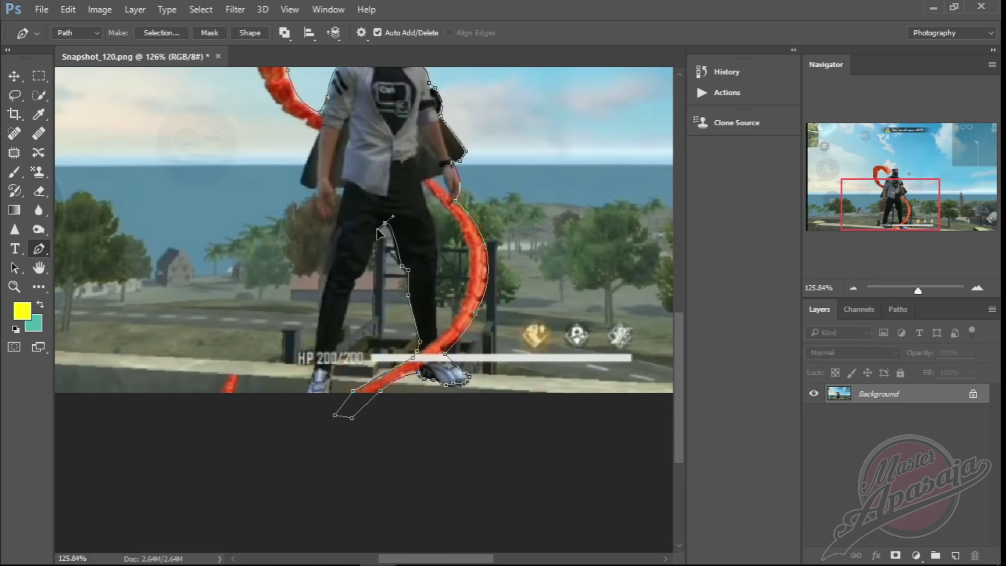
# - Trace the path between the legs, around the other shoe and up the outside of that leg
pyautogui.moveTo(364, 273); pyautogui.dragTo(357, 306)
pyautogui.click(326, 282)
pyautogui.click(335, 251)
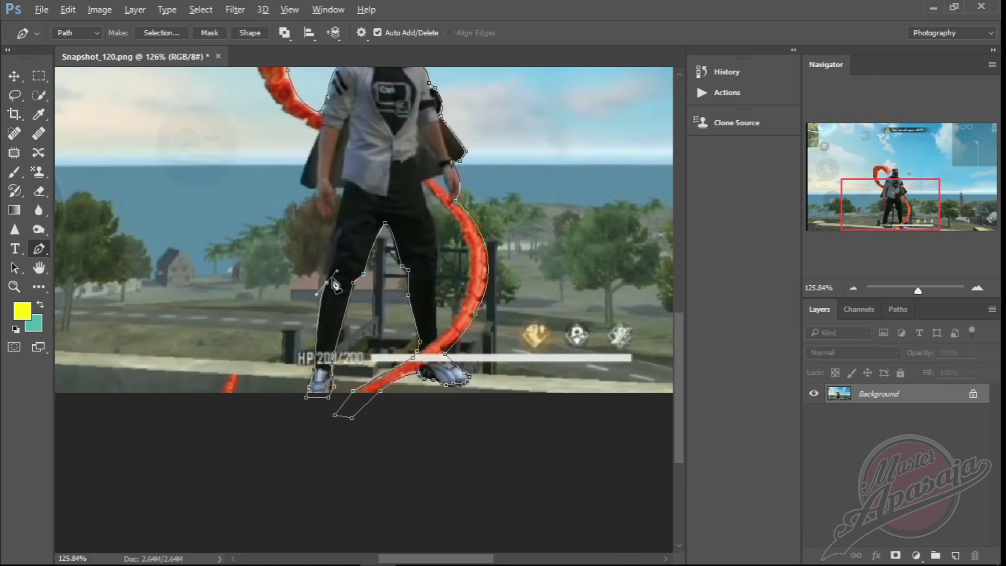
pyautogui.scroll(3, 332, 277)
pyautogui.click(339, 193)
# - Trace the outer edge of the upper dragon and its head to close the path around the character
pyautogui.moveTo(333, 257); pyautogui.dragTo(461, 345)
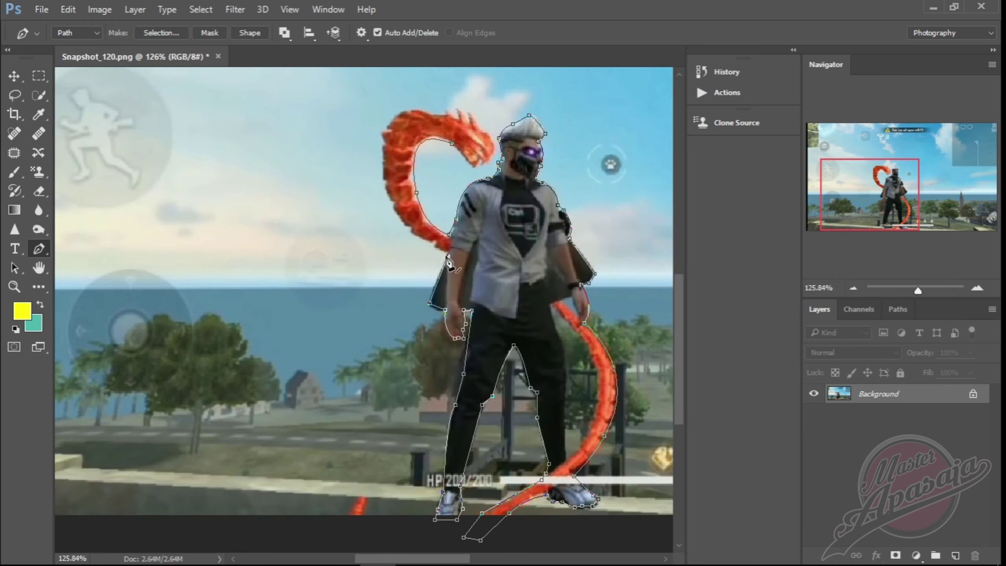
pyautogui.moveTo(384, 194); pyautogui.dragTo(381, 170)
pyautogui.click(414, 114)
pyautogui.click(450, 115)
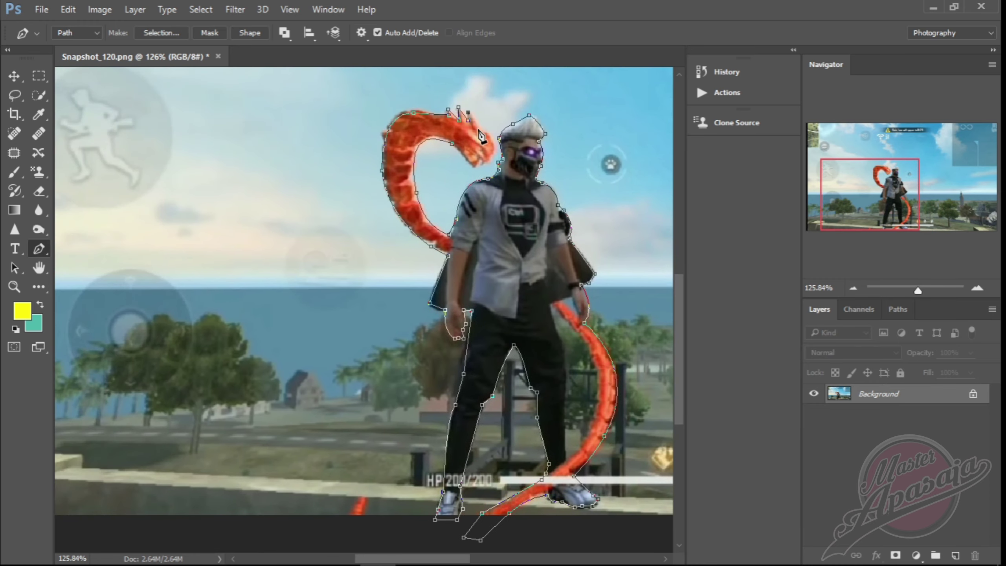
# - Turn the character's path into a new anti-aliased selection with a feather radius of 0 pixels
pyautogui.rightClick(491, 229)
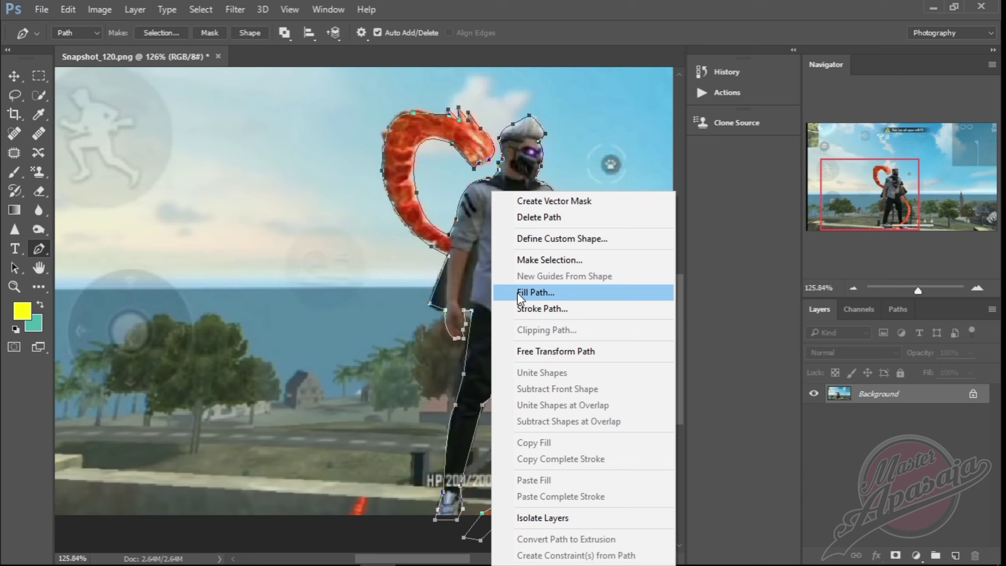
pyautogui.click(546, 261)
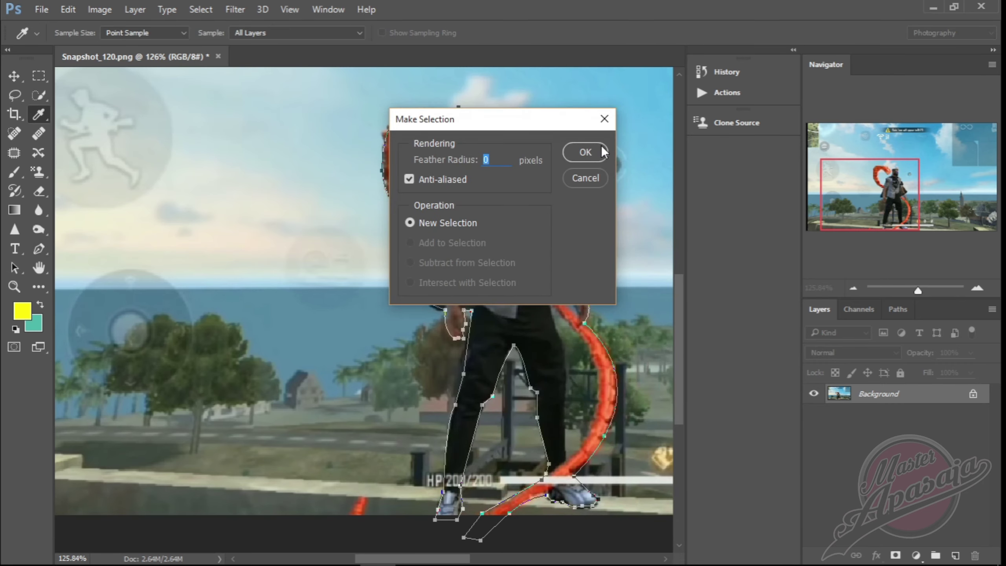
pyautogui.click(590, 152)
# - Copy the selected character to a new layer and hide the Background layer
pyautogui.moveTo(571, 212); pyautogui.dragTo(447, 162)
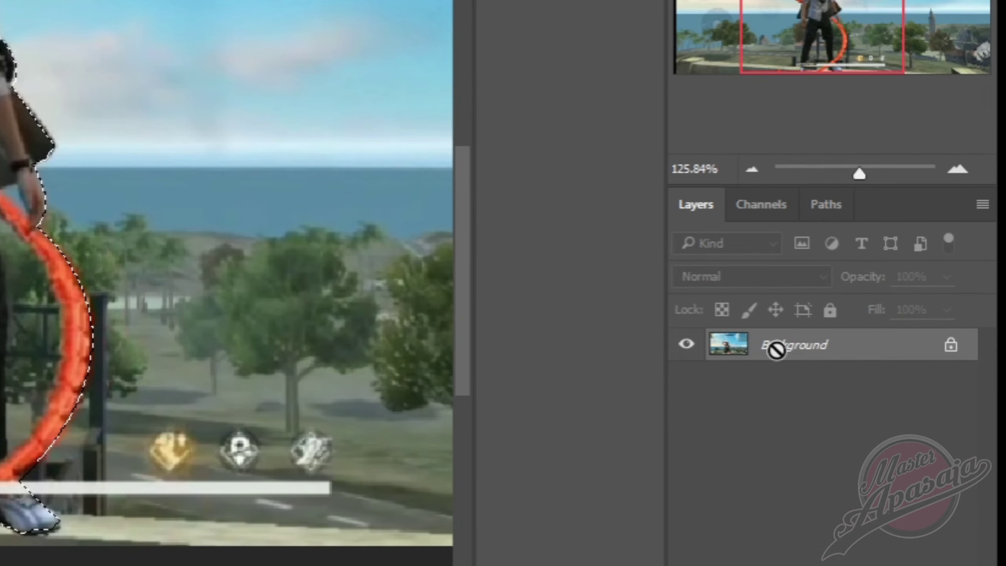
pyautogui.hotkey('ctrl', 'j')
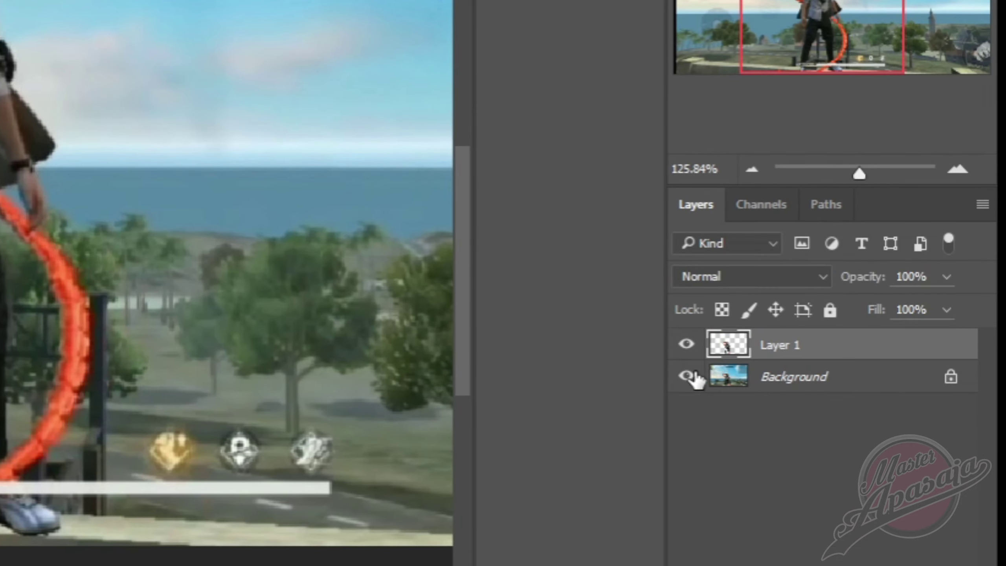
pyautogui.click(687, 376)
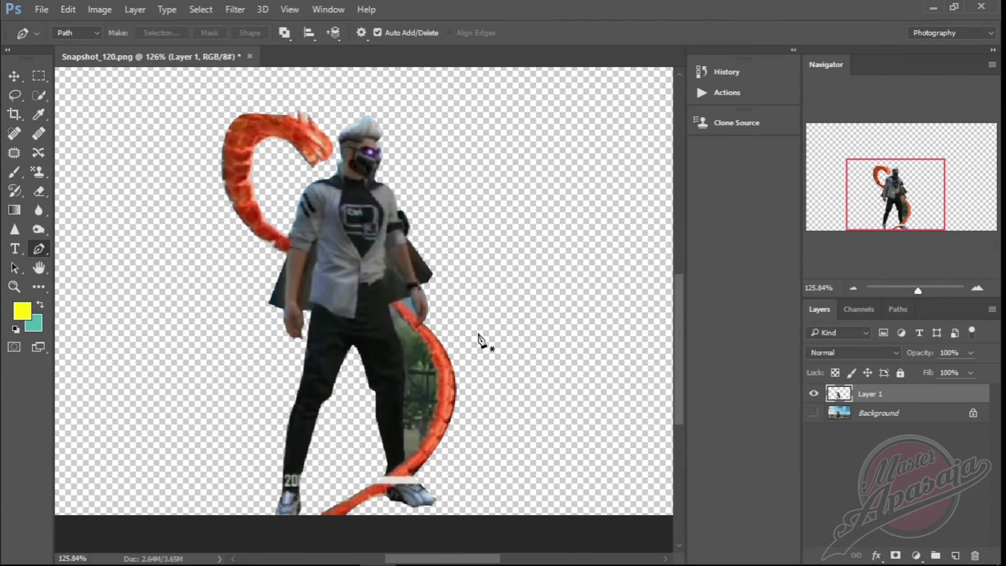
# - Outline the leftover background between the leg and the dragon's tail with the Pen tool
pyautogui.scroll(-2, 484, 331)
pyautogui.scroll(4, 485, 333)
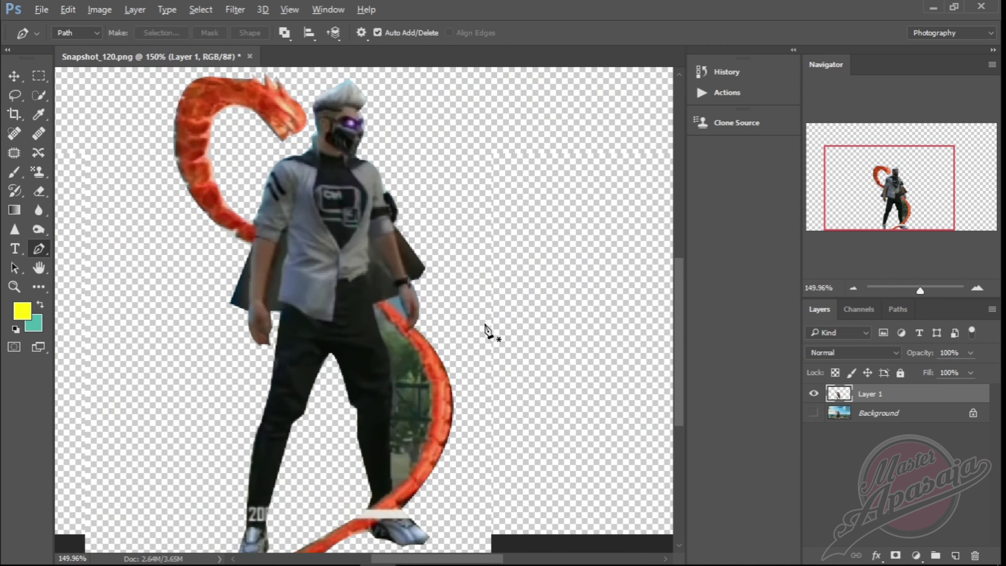
pyautogui.click(375, 305)
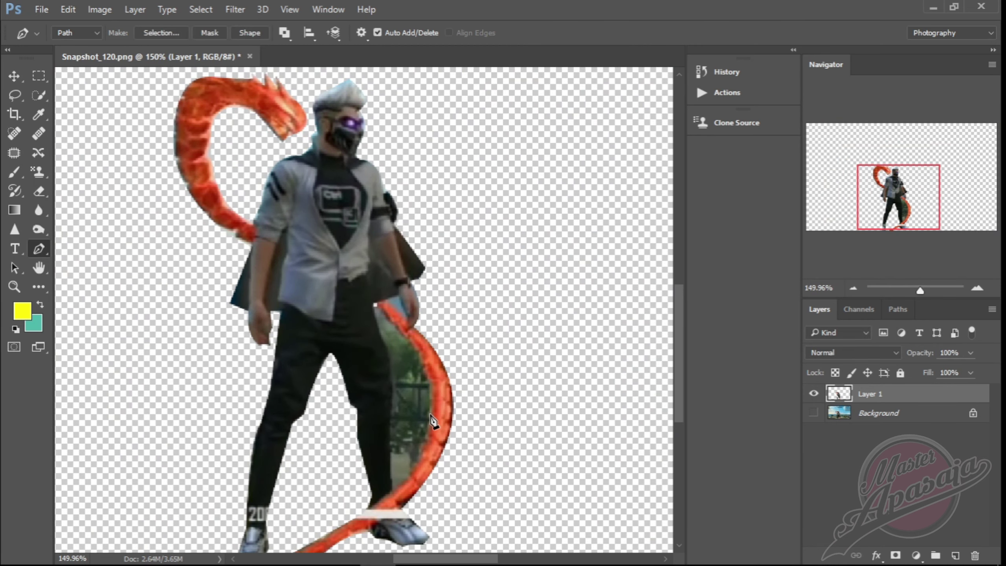
pyautogui.moveTo(430, 414); pyautogui.dragTo(417, 469)
pyautogui.click(391, 491)
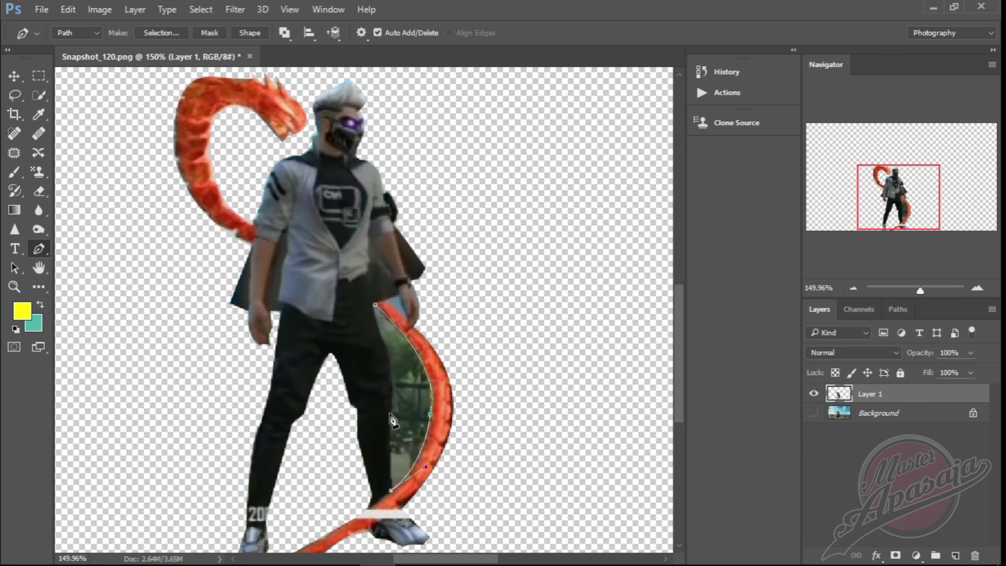
pyautogui.click(392, 399)
# - Convert the outlined gap to a selection, erase the background inside it and deselect
pyautogui.rightClick(392, 351)
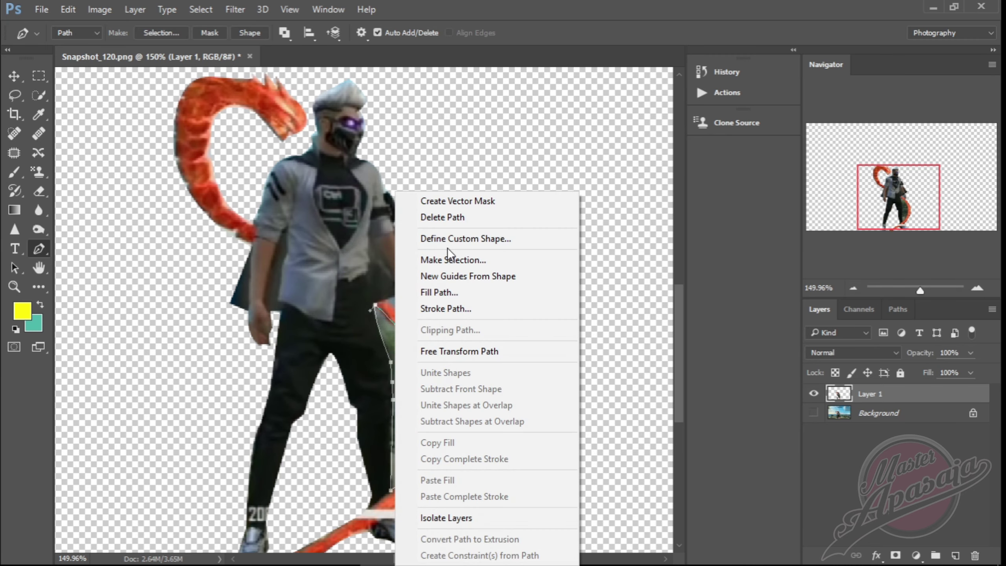
pyautogui.click(456, 260)
pyautogui.click(556, 191)
pyautogui.click(39, 191)
pyautogui.click(103, 188)
pyautogui.moveTo(390, 329)
pyautogui.mouseDown()
pyautogui.moveTo(408, 456)
pyautogui.moveTo(415, 380)
pyautogui.mouseUp()
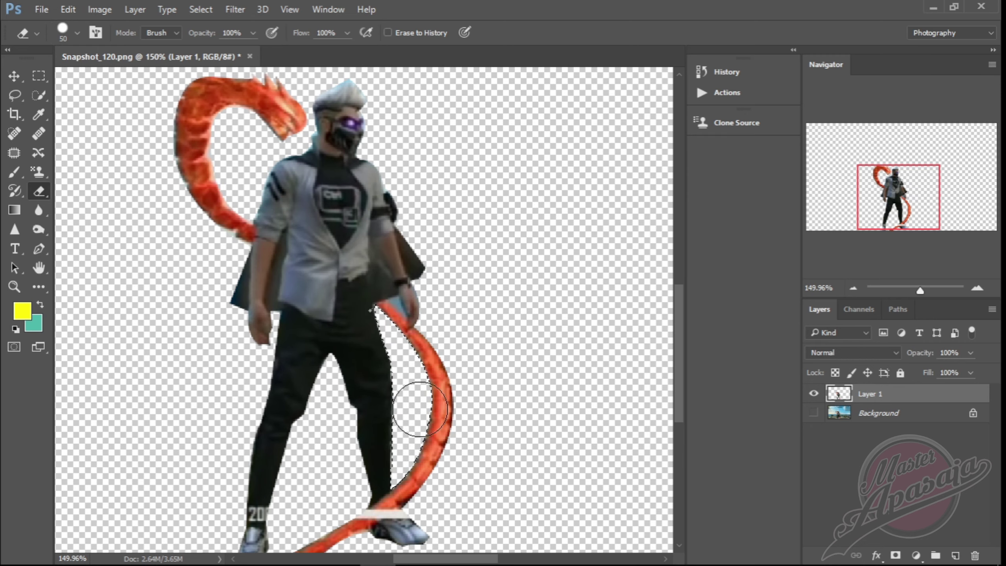
pyautogui.hotkey('ctrl', 'd')
# - Outline the small background patch between the hand and the dragon's tail, convert it to a selection and erase it
pyautogui.press('p')
pyautogui.click(386, 301)
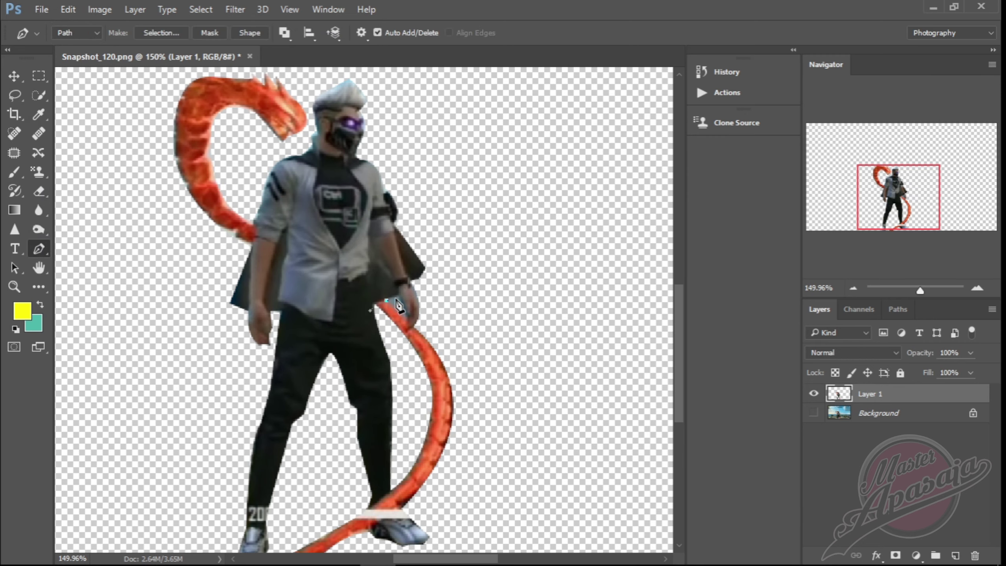
pyautogui.rightClick(401, 310)
pyautogui.click(463, 219)
pyautogui.click(585, 153)
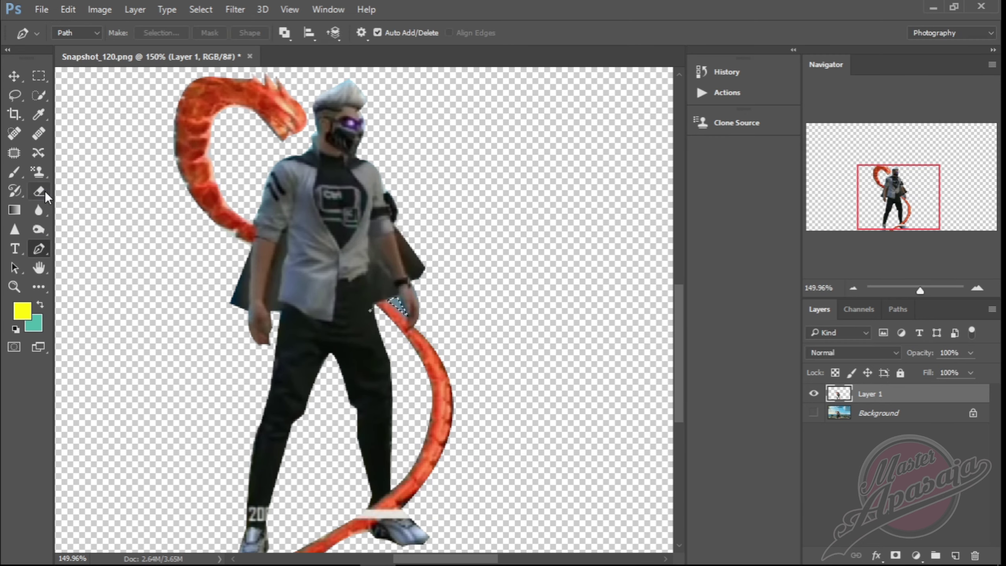
pyautogui.press('e')
pyautogui.moveTo(394, 301); pyautogui.dragTo(404, 310)
pyautogui.scroll(-3, 410, 298)
pyautogui.hotkey('ctrl', '1')
# - Add a Levels adjustment layer above the cut-out and raise its shadow input level to 252 to blacken the character
pyautogui.press('v')
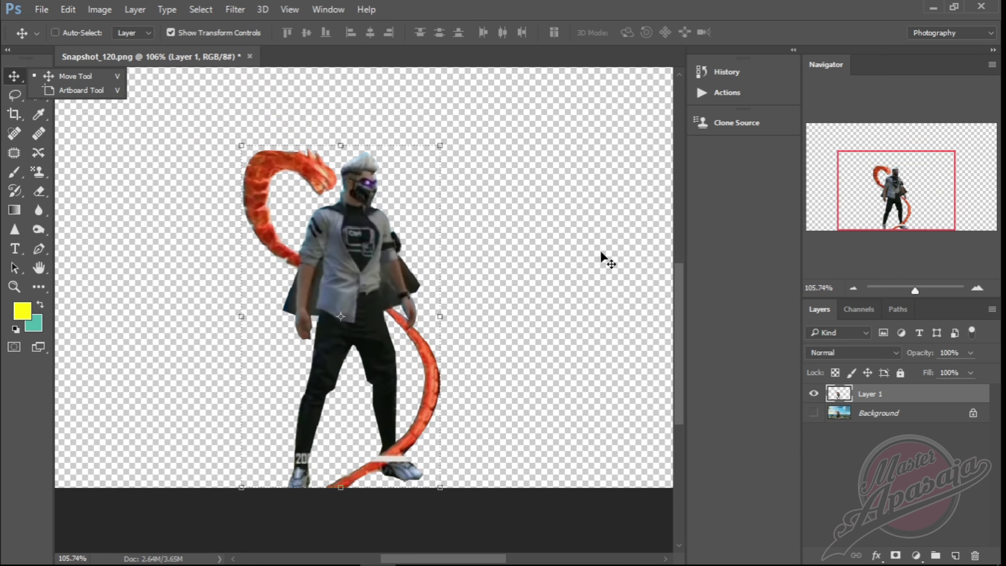
pyautogui.scroll(-3, 602, 258)
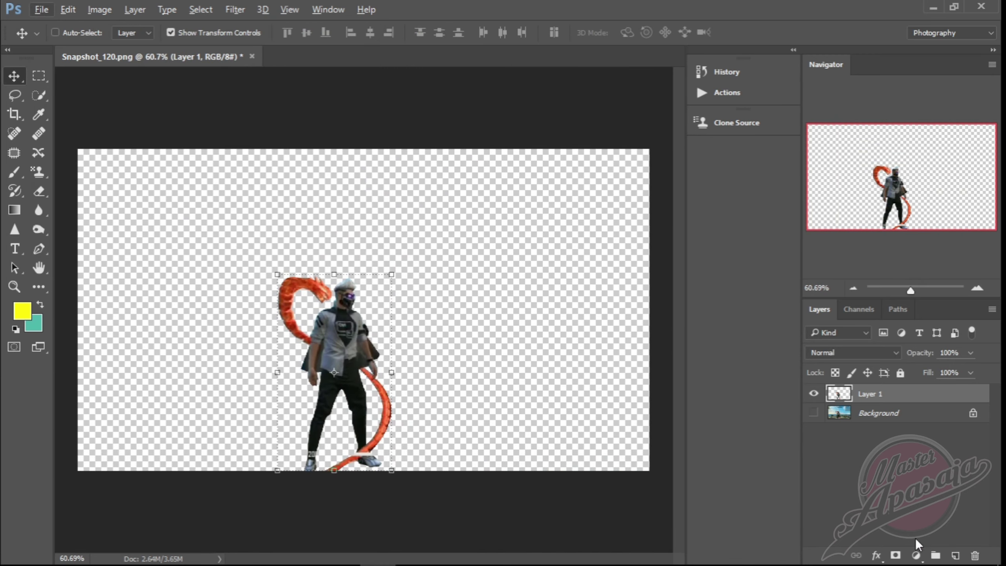
pyautogui.click(914, 554)
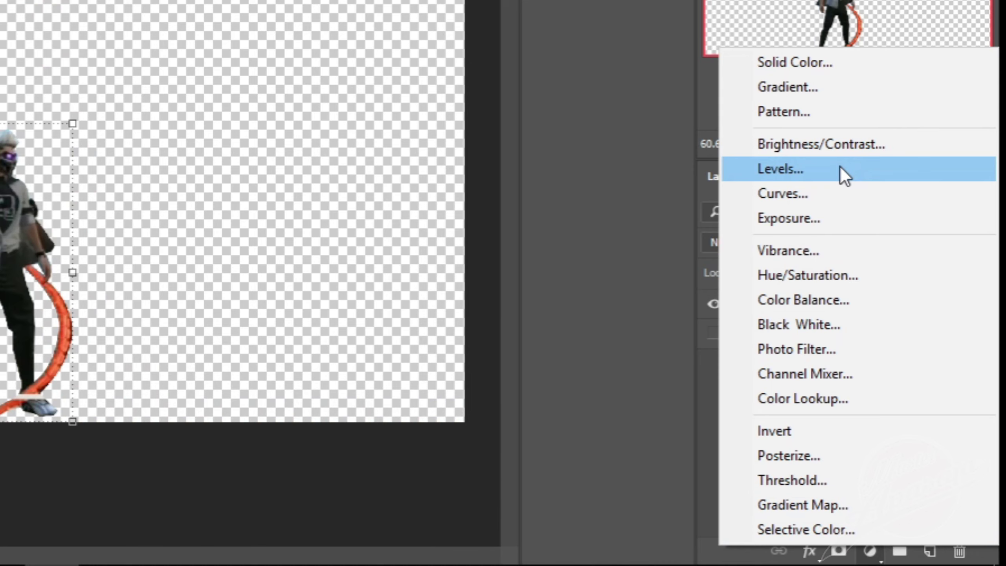
pyautogui.click(896, 302)
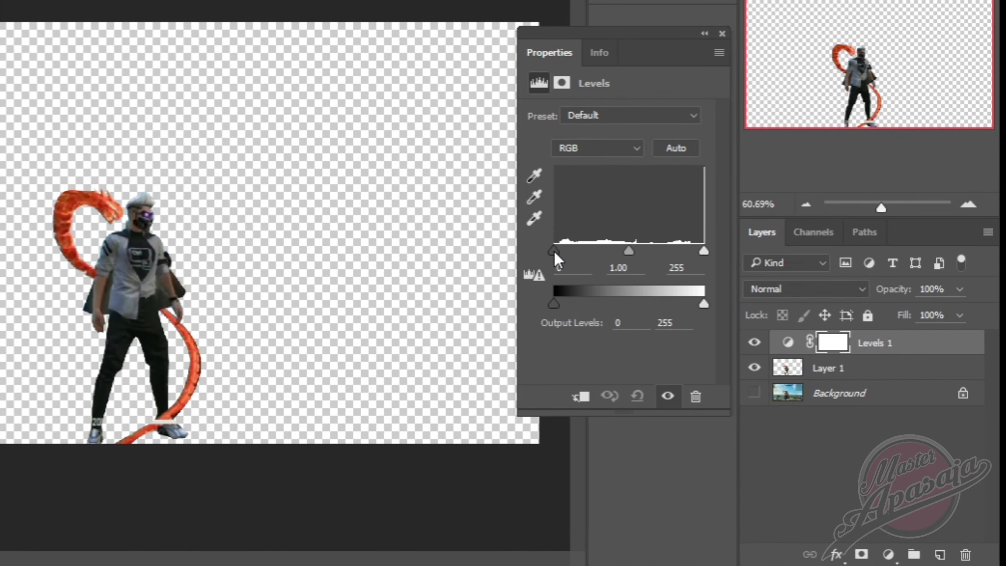
pyautogui.moveTo(554, 253); pyautogui.dragTo(723, 252)
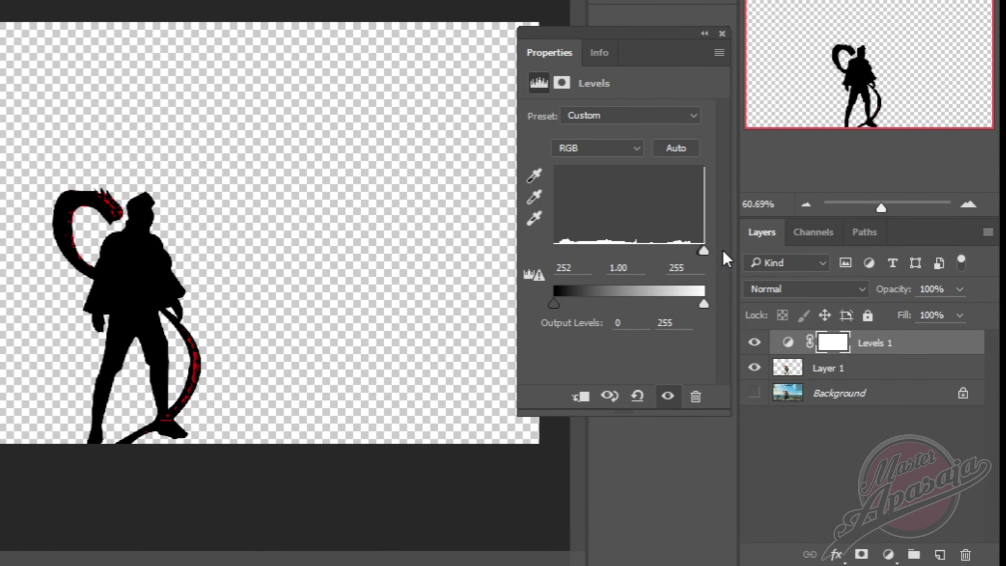
pyautogui.click(865, 452)
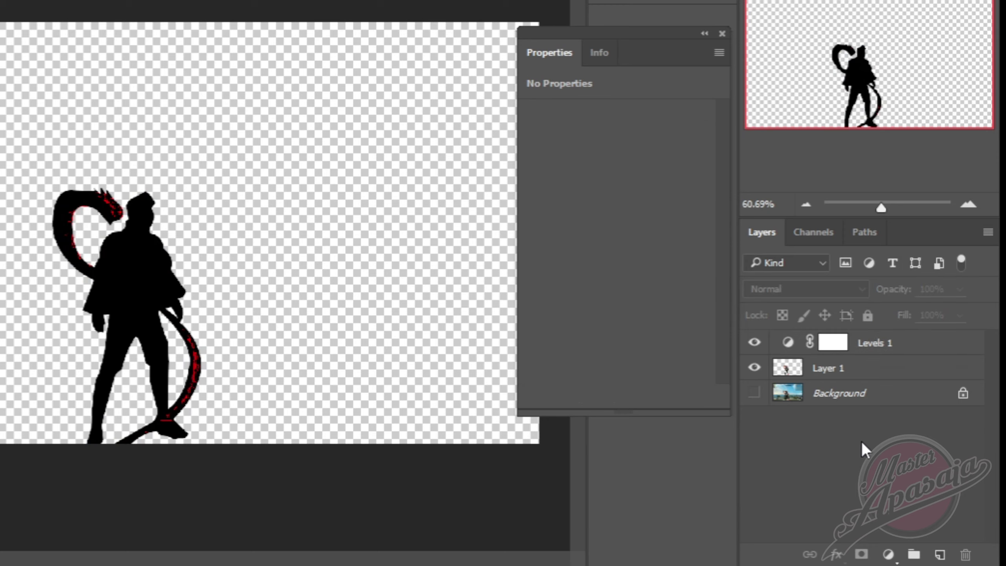
# - Add a Black & White adjustment layer above the Levels layer and lower its Reds value to -143
pyautogui.click(894, 347)
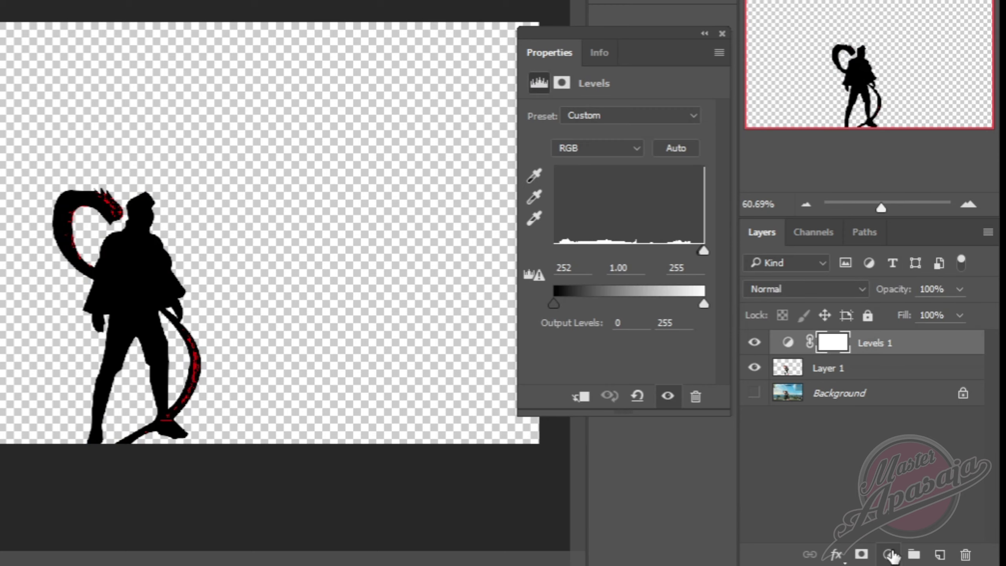
pyautogui.click(889, 555)
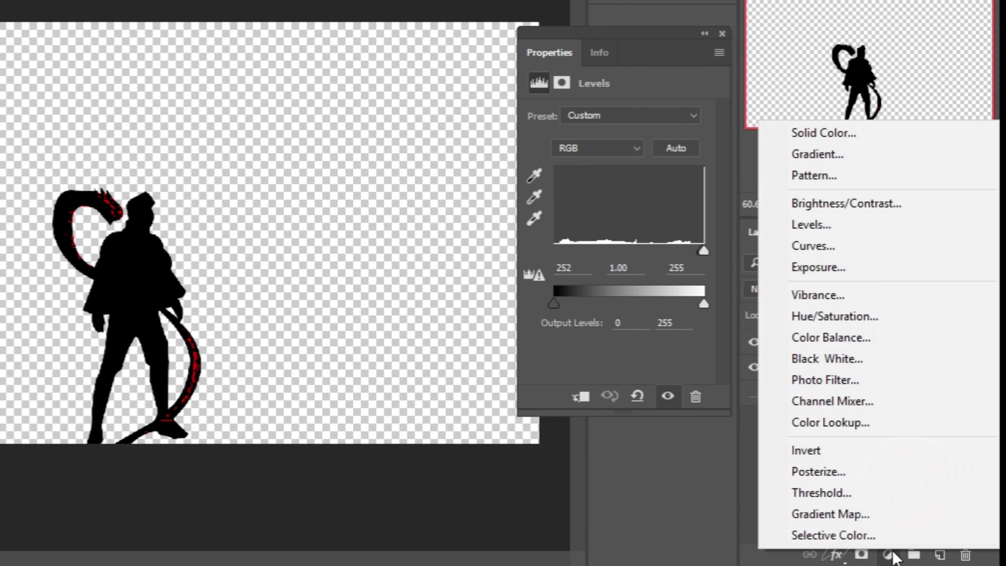
pyautogui.click(894, 358)
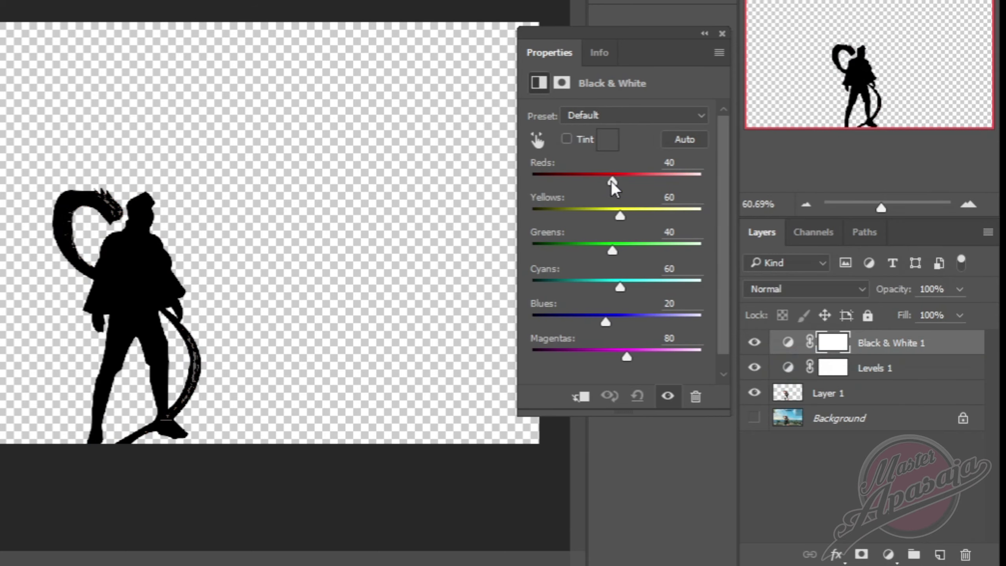
pyautogui.moveTo(610, 182); pyautogui.dragTo(551, 183)
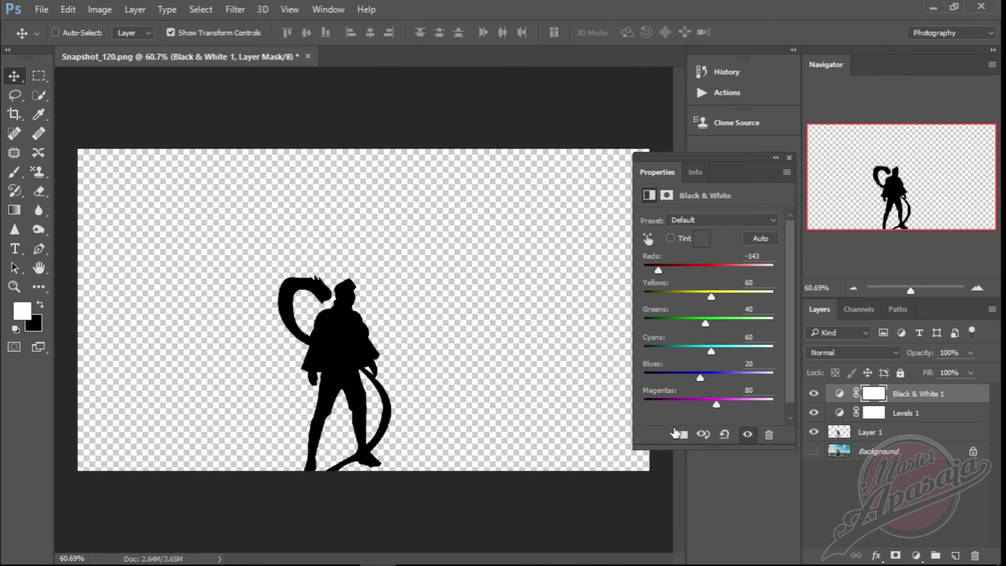
pyautogui.click(788, 158)
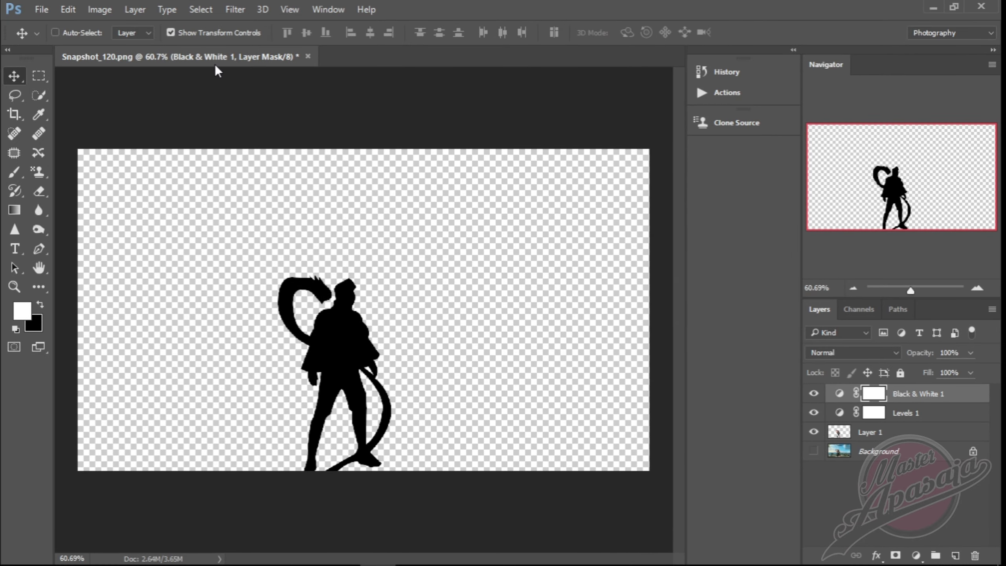
# - Save the silhouette as a PNG named "black" in the Snapshot folder, with smallest compression and no interlacing
pyautogui.click(46, 8)
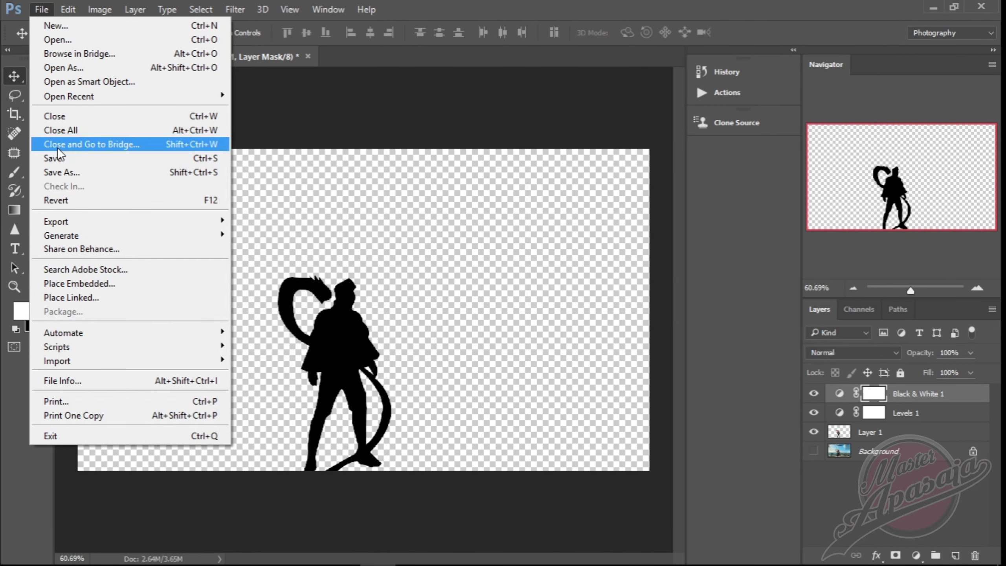
pyautogui.click(60, 160)
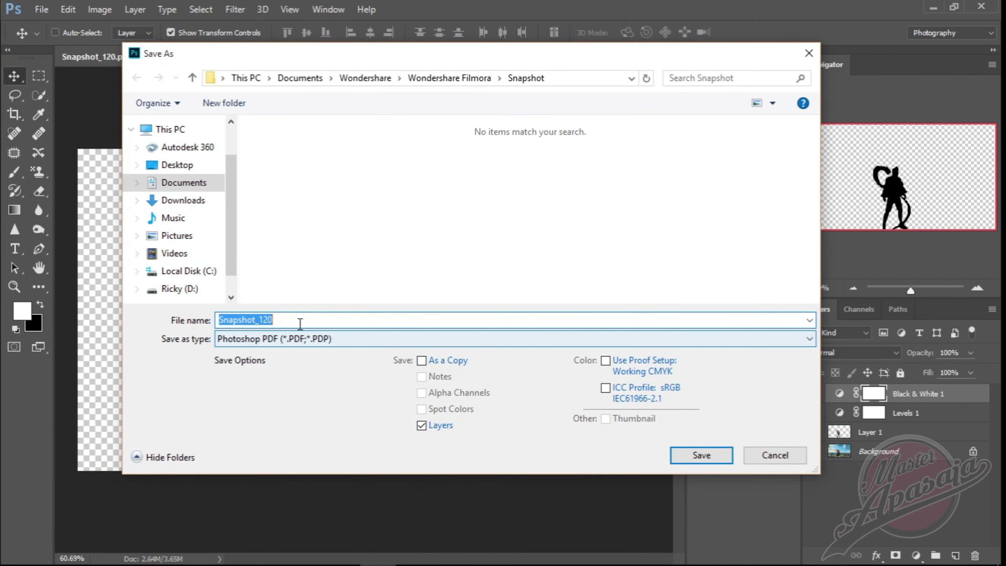
pyautogui.write('black')
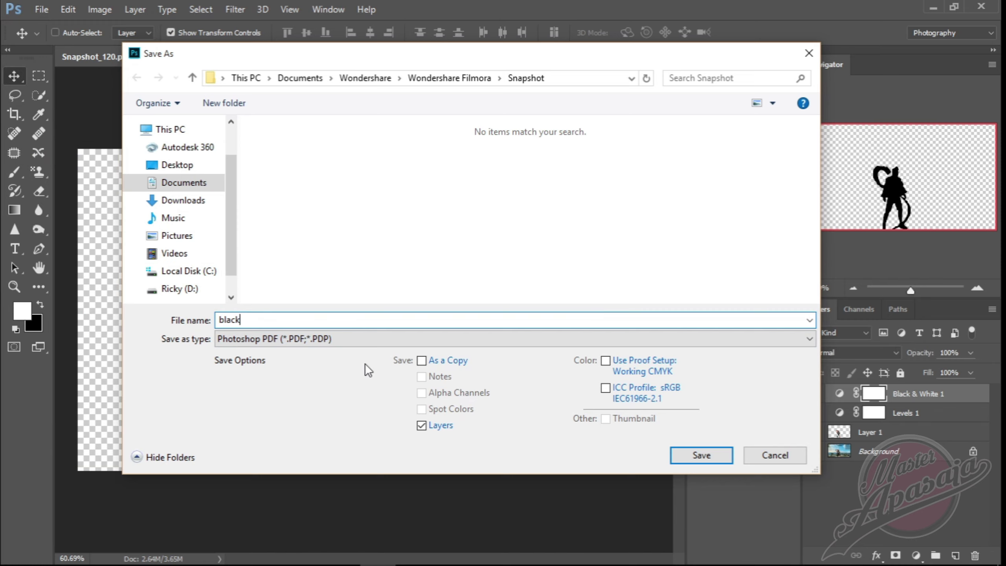
pyautogui.click(368, 339)
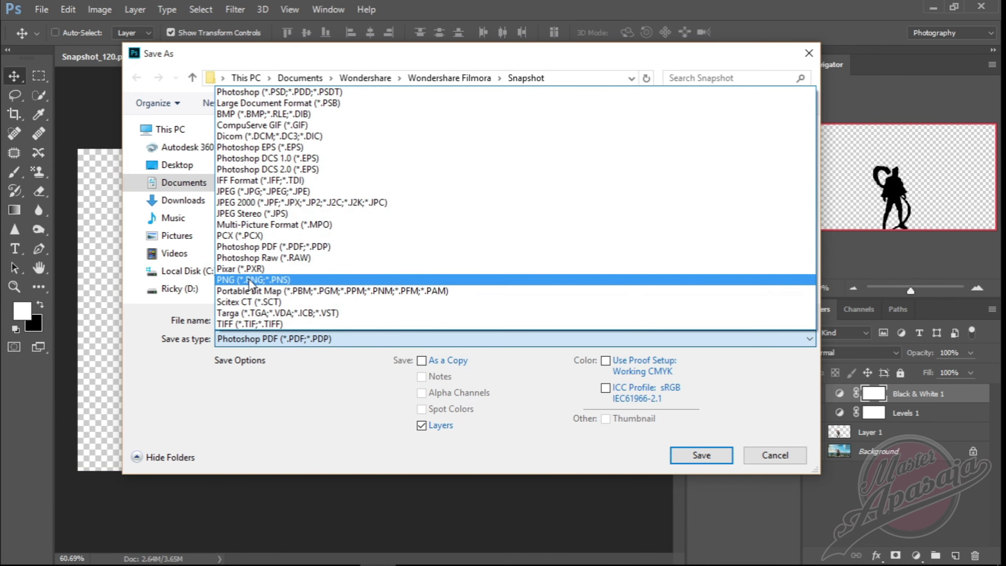
pyautogui.click(250, 280)
pyautogui.click(695, 457)
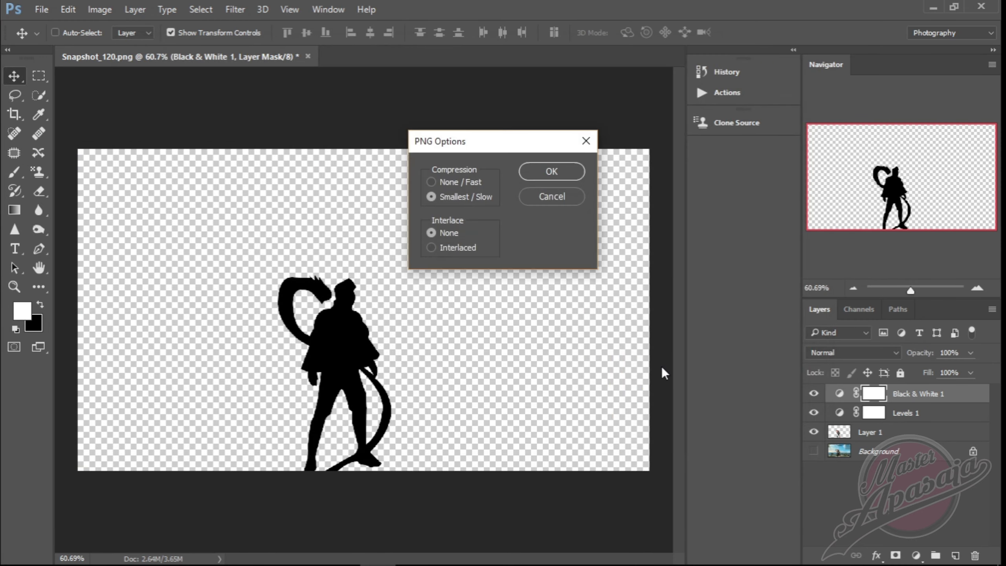
pyautogui.click(575, 176)
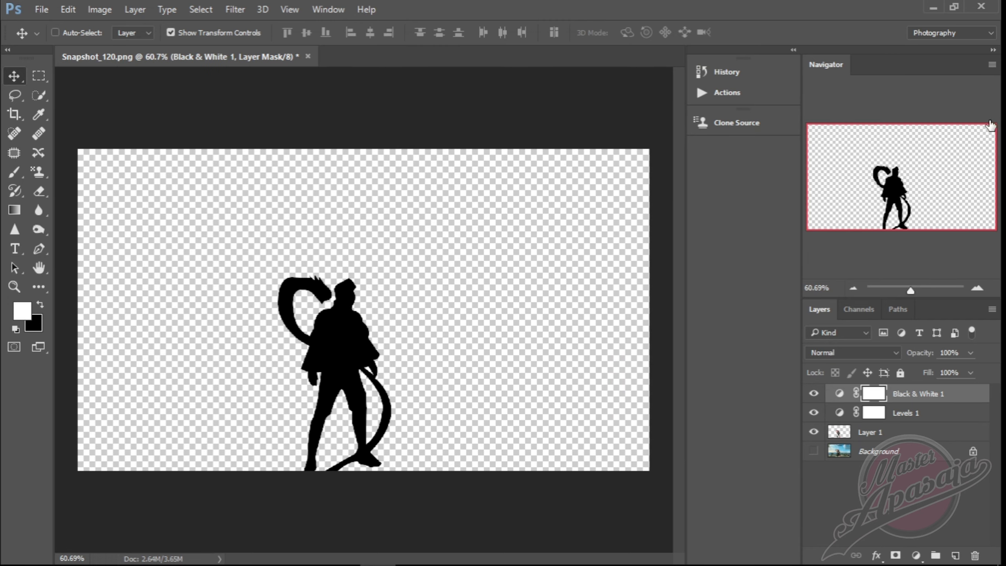
# - Switch to Filmora, reveal the RUMPUT grass image in its source folder and open it in Photoshop
pyautogui.click(932, 12)
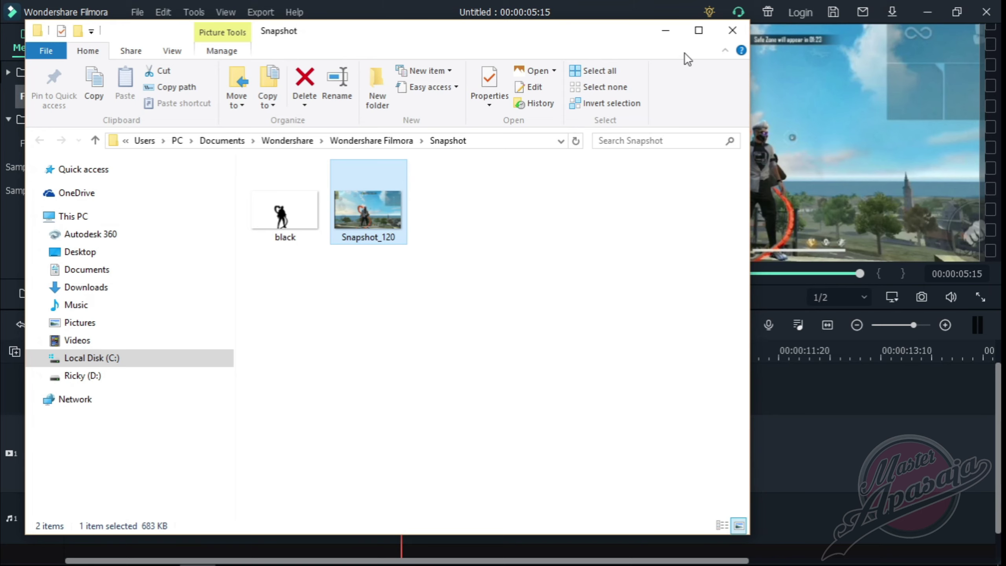
pyautogui.click(667, 31)
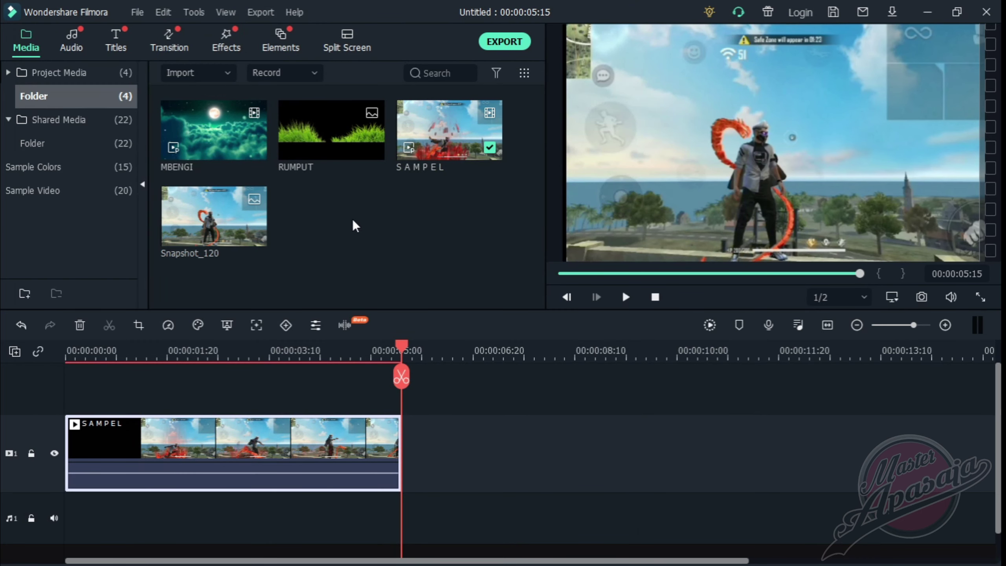
pyautogui.rightClick(315, 162)
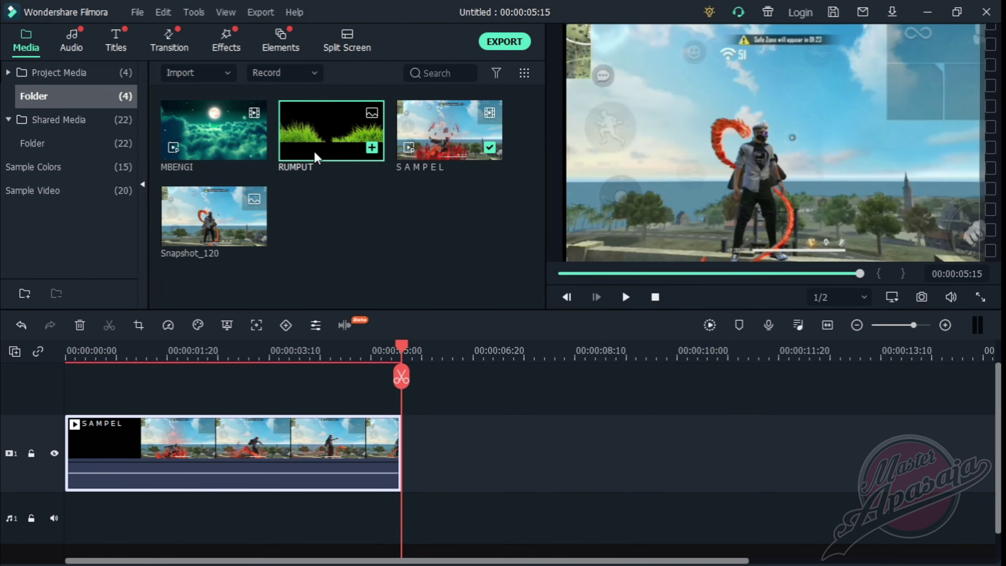
pyautogui.click(364, 412)
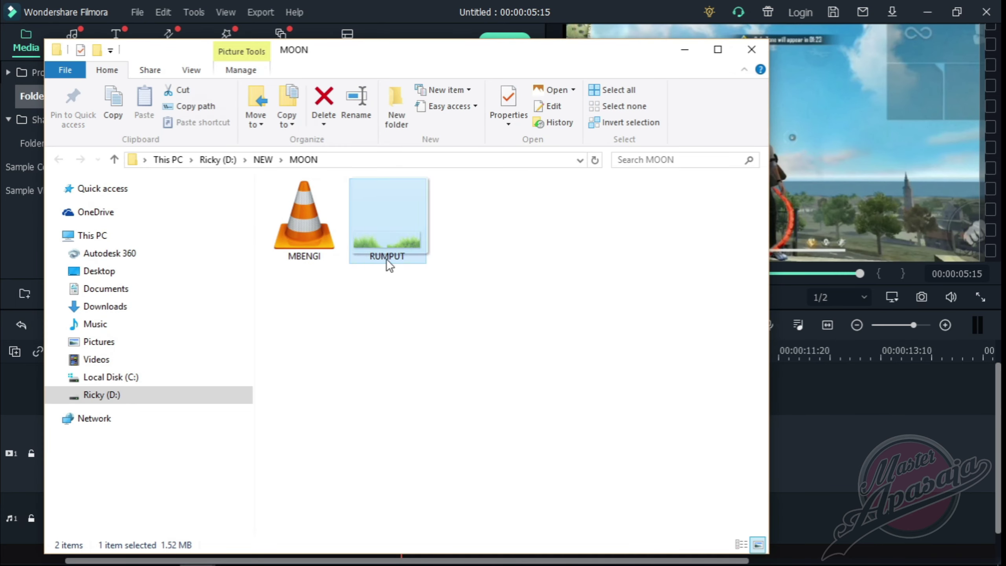
pyautogui.moveTo(386, 258); pyautogui.dragTo(374, 61)
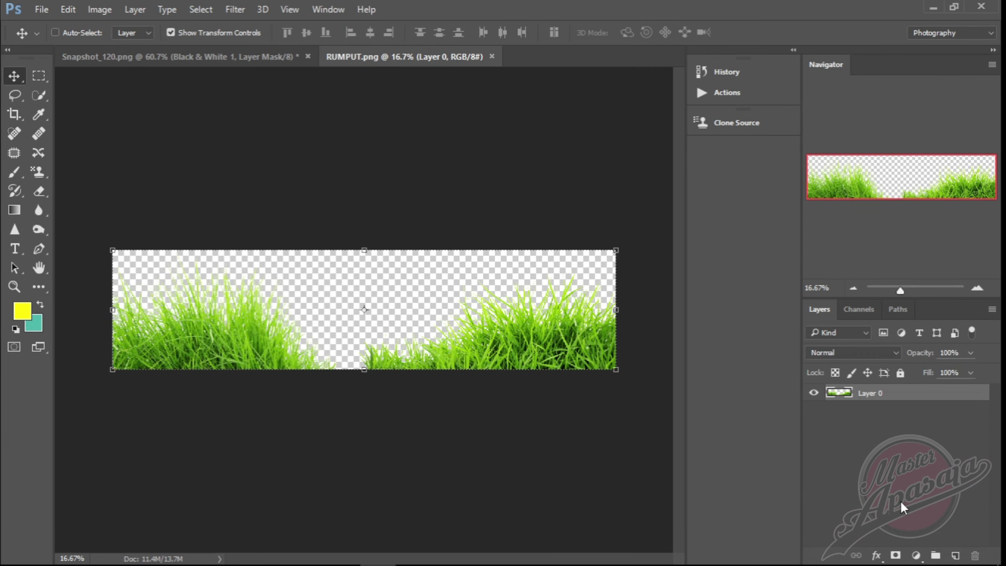
# - Add a Levels adjustment layer above the grass and raise its shadow input level to 252
pyautogui.click(913, 556)
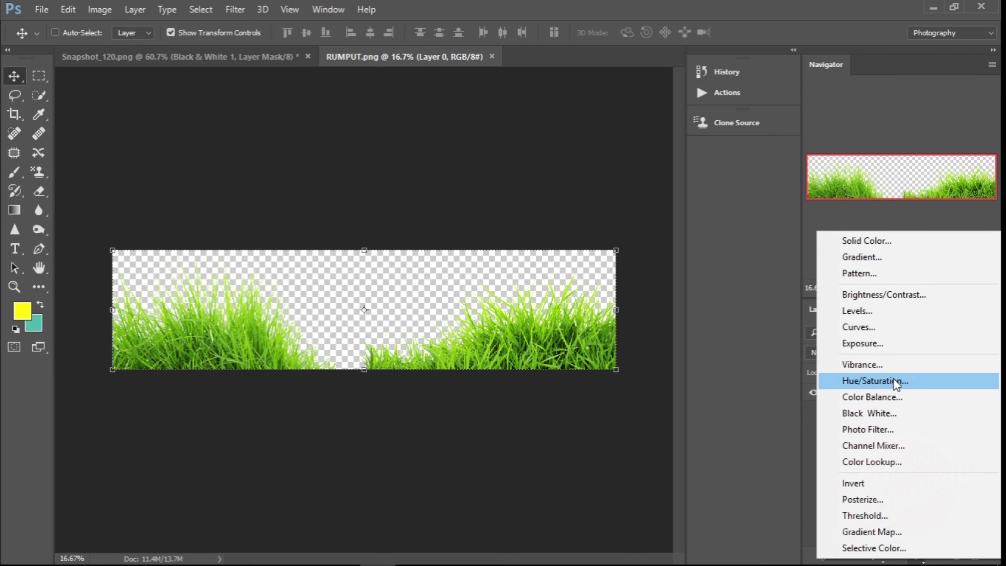
pyautogui.click(865, 311)
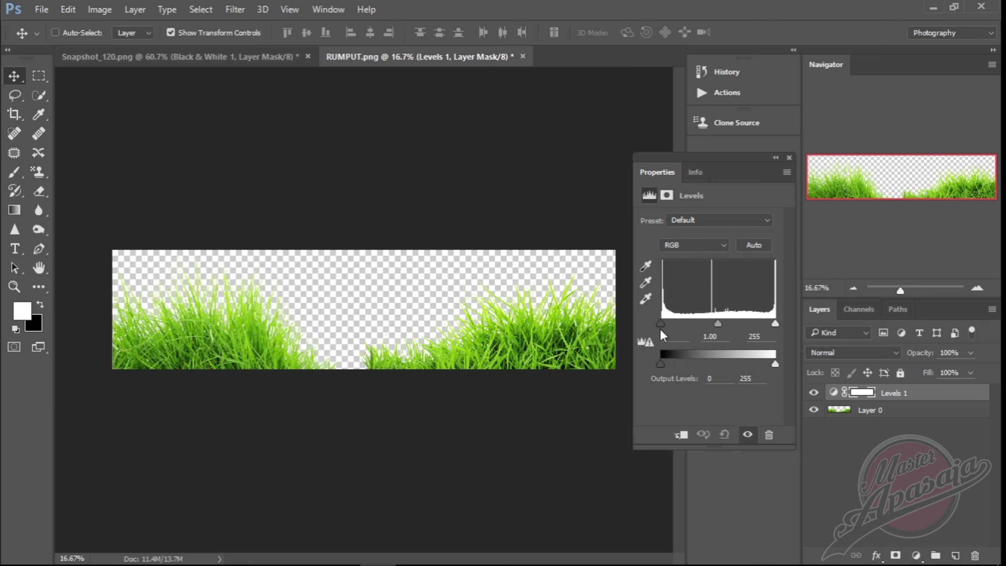
pyautogui.moveTo(660, 323); pyautogui.dragTo(809, 335)
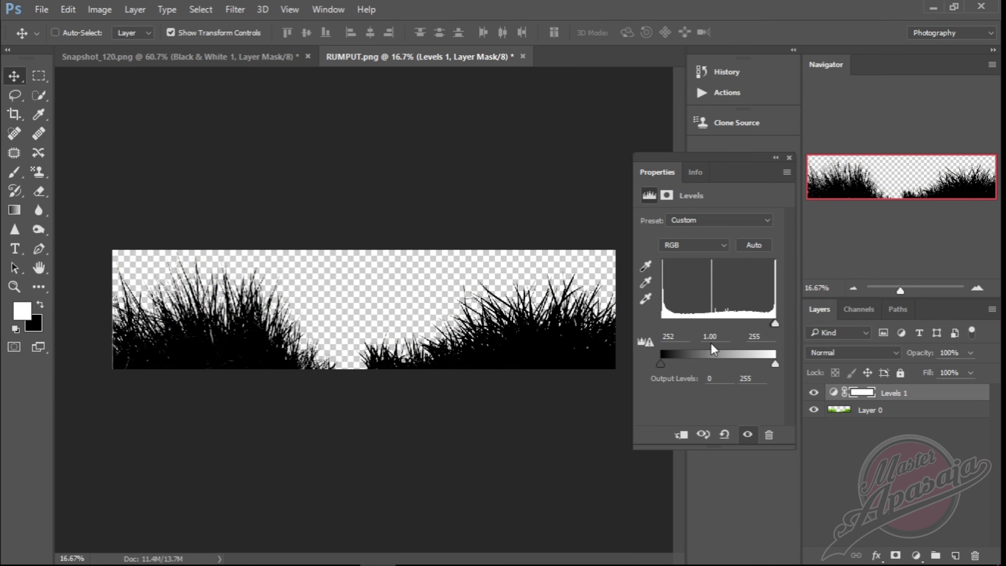
pyautogui.click(789, 158)
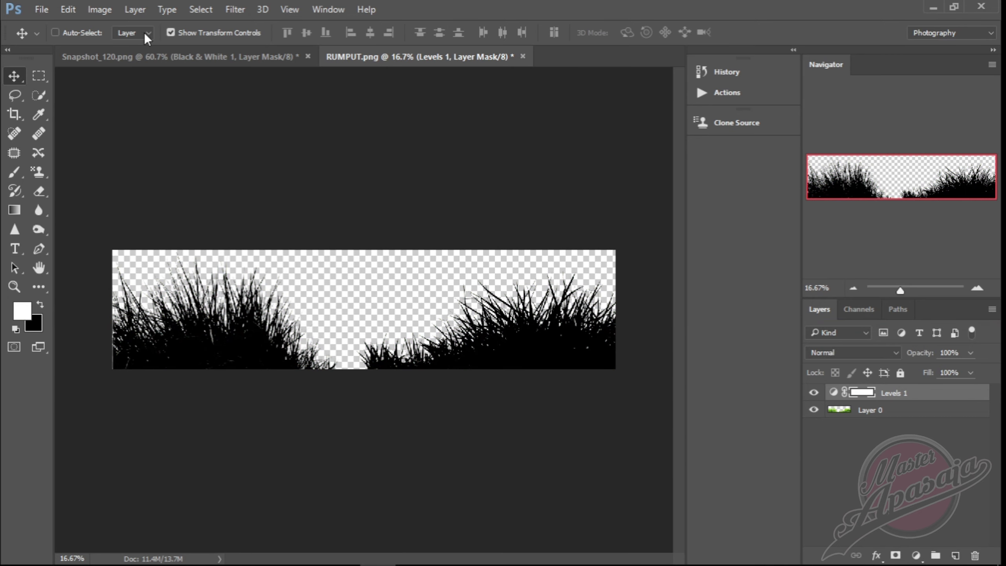
# - Save the blackened grass as a PNG named "RUMPUT black" in the MOON folder, with smallest compression and no interlacing
pyautogui.click(41, 11)
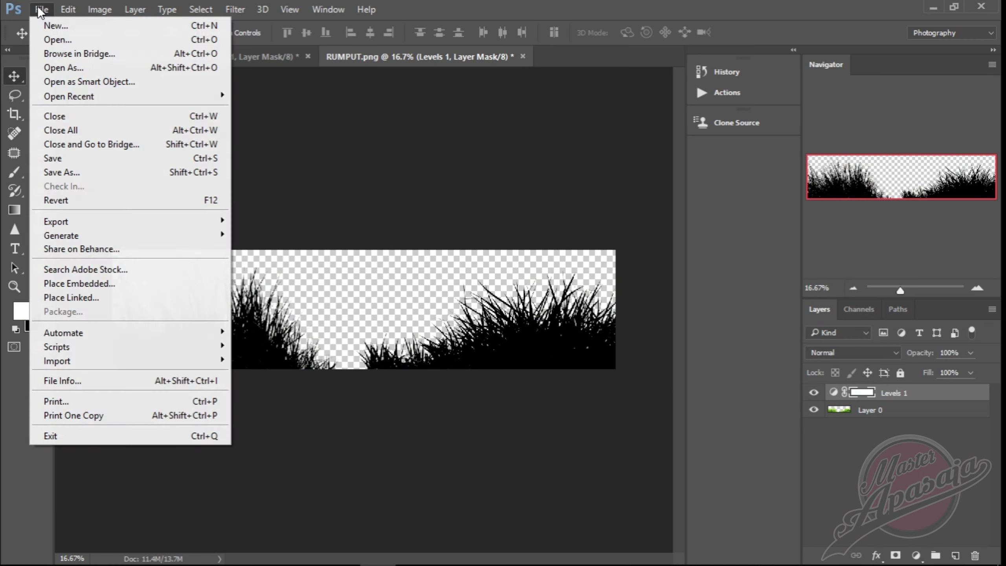
pyautogui.click(77, 159)
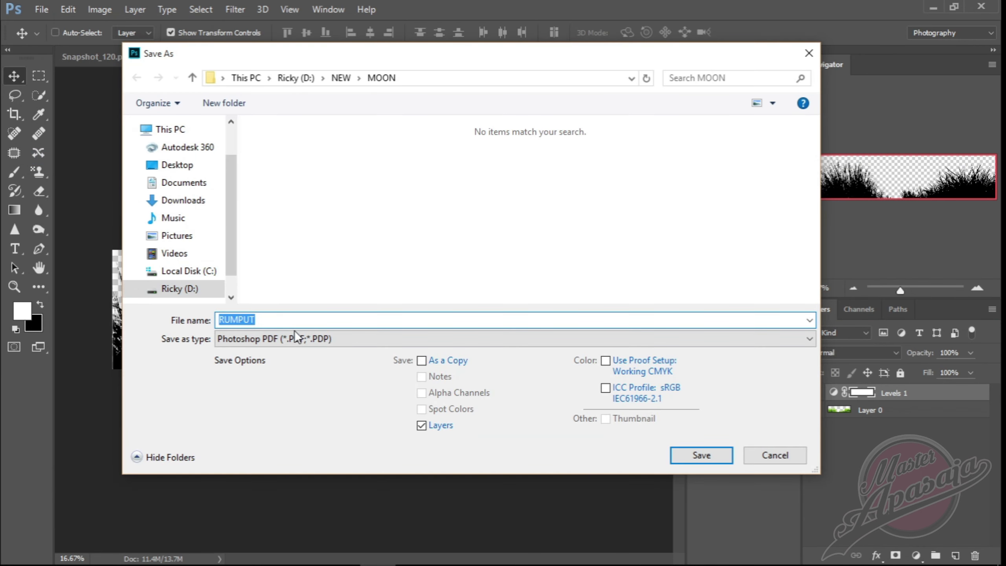
pyautogui.click(295, 317)
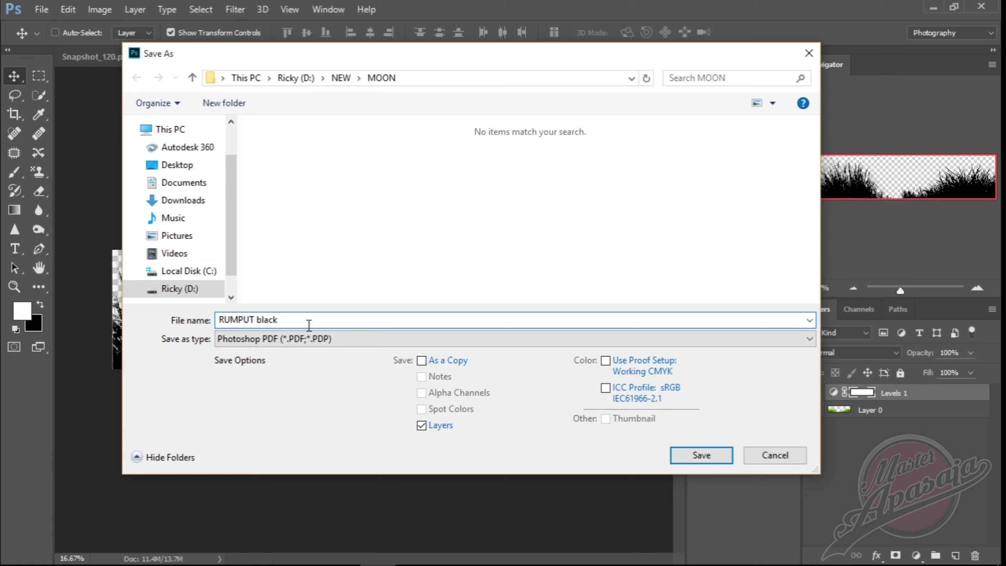
pyautogui.click(313, 338)
pyautogui.click(305, 302)
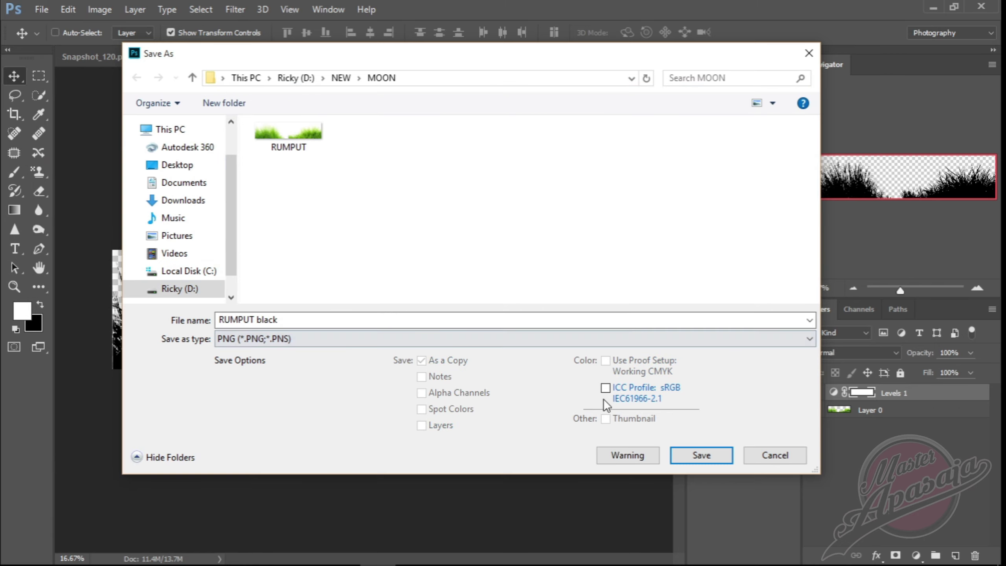
pyautogui.click(691, 457)
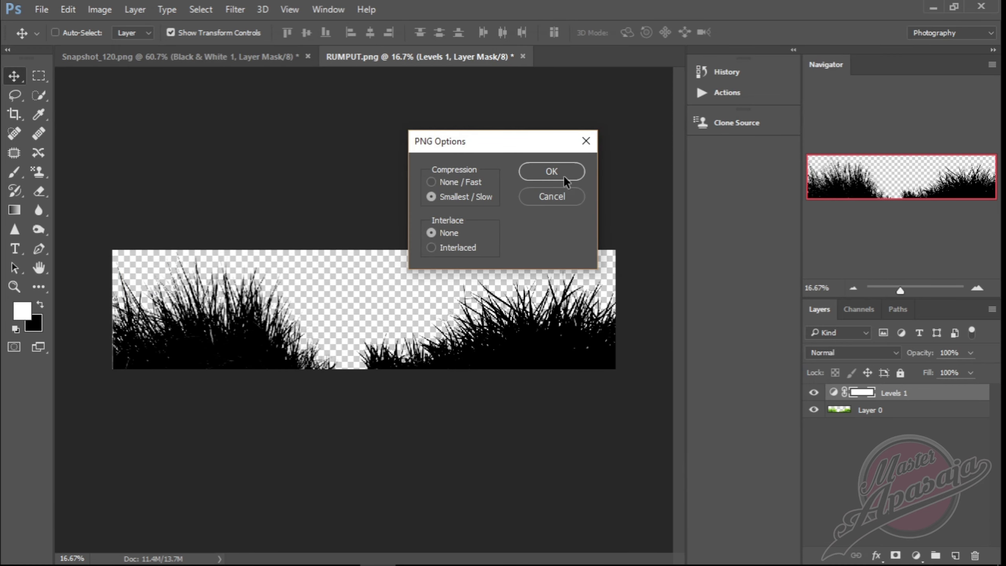
pyautogui.click(554, 174)
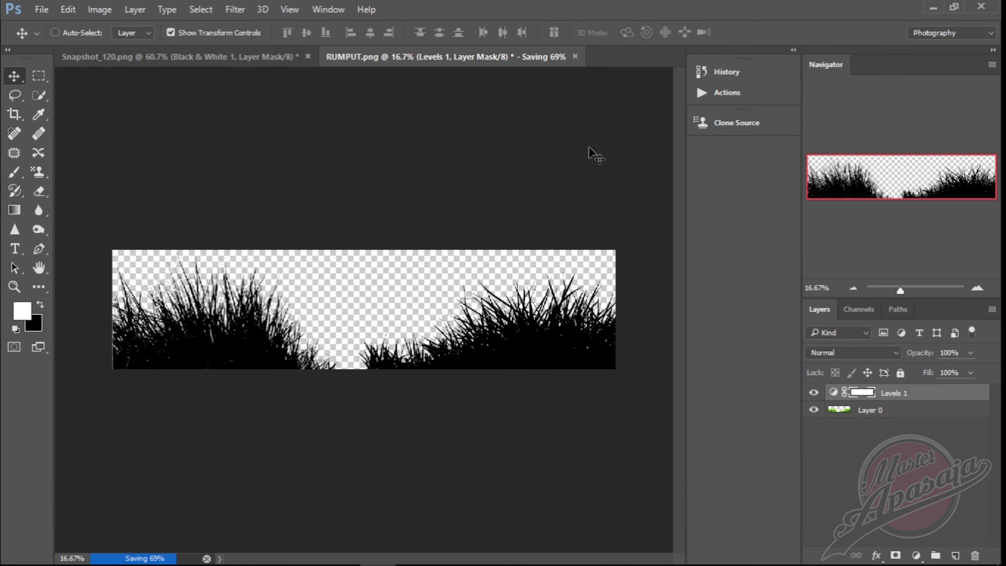
# - Switch to the MOON folder and import the "RUMPUT black" image into Filmora's project media
pyautogui.click(933, 9)
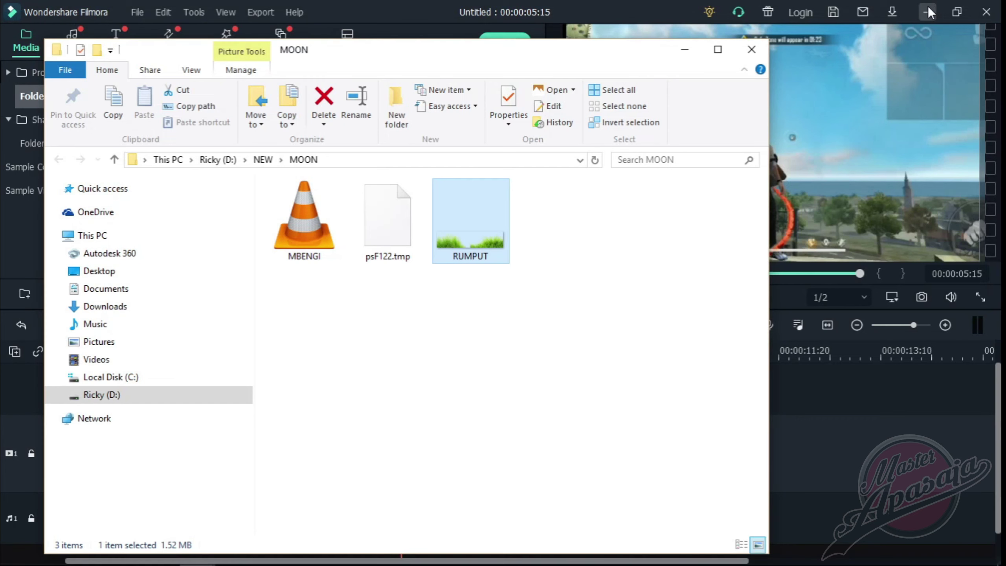
pyautogui.click(684, 51)
pyautogui.moveTo(206, 253)
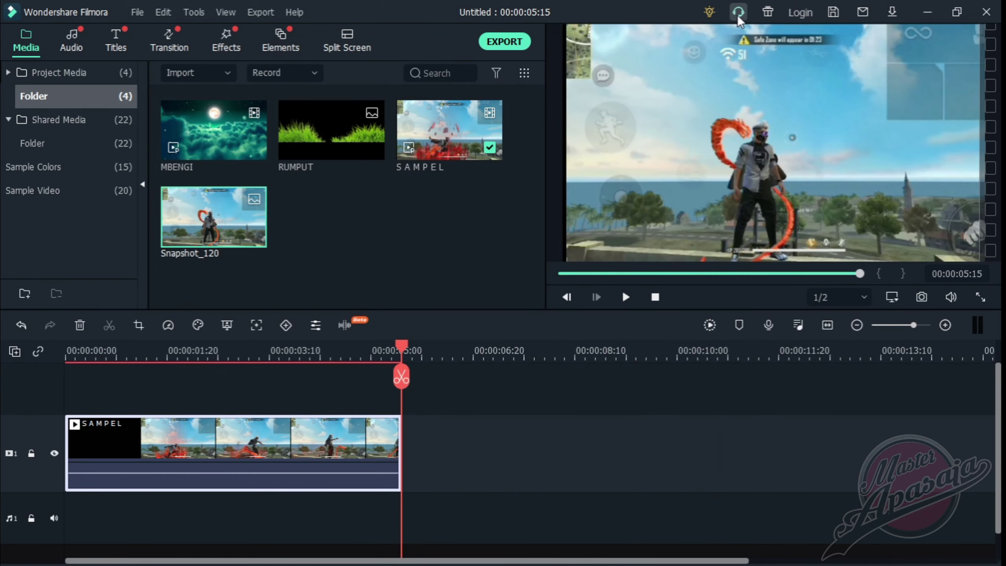
pyautogui.click(925, 15)
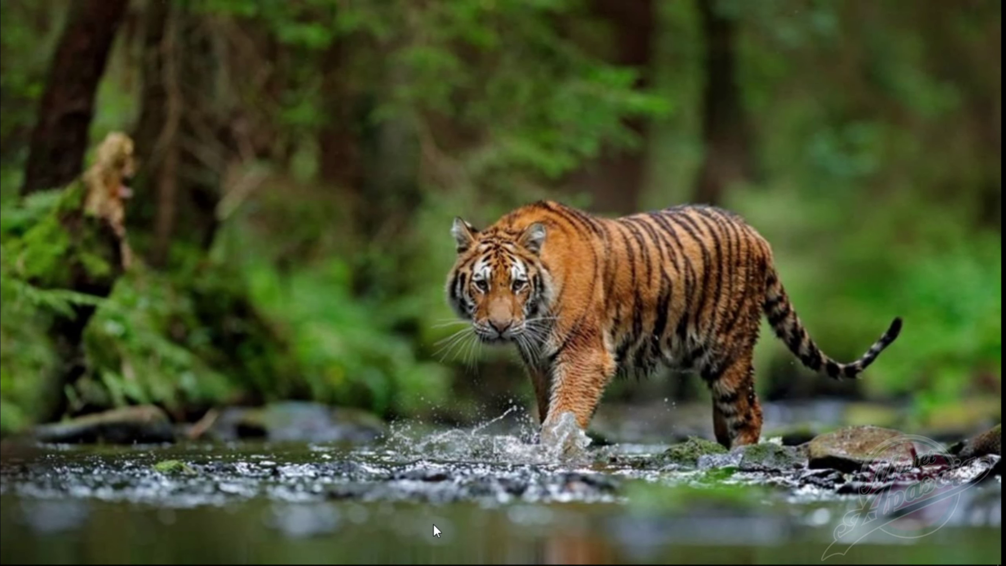
pyautogui.moveTo(197, 551)
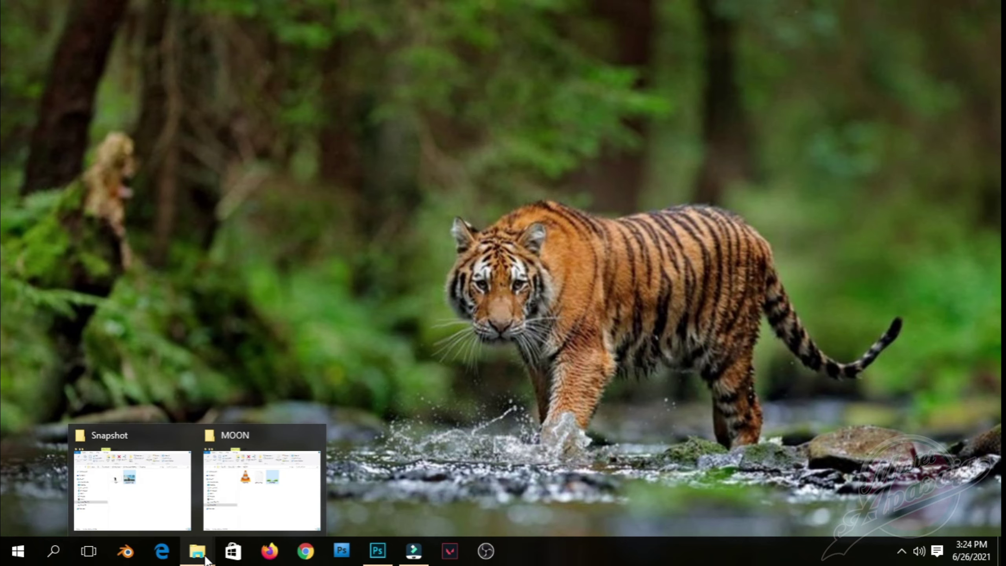
pyautogui.click(280, 481)
pyautogui.click(393, 239)
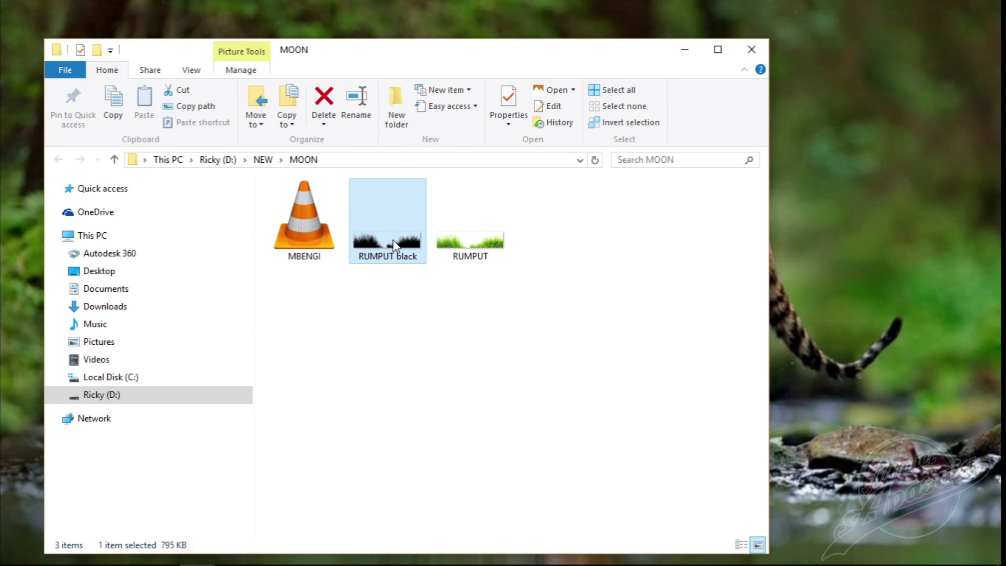
pyautogui.moveTo(393, 239); pyautogui.dragTo(439, 230)
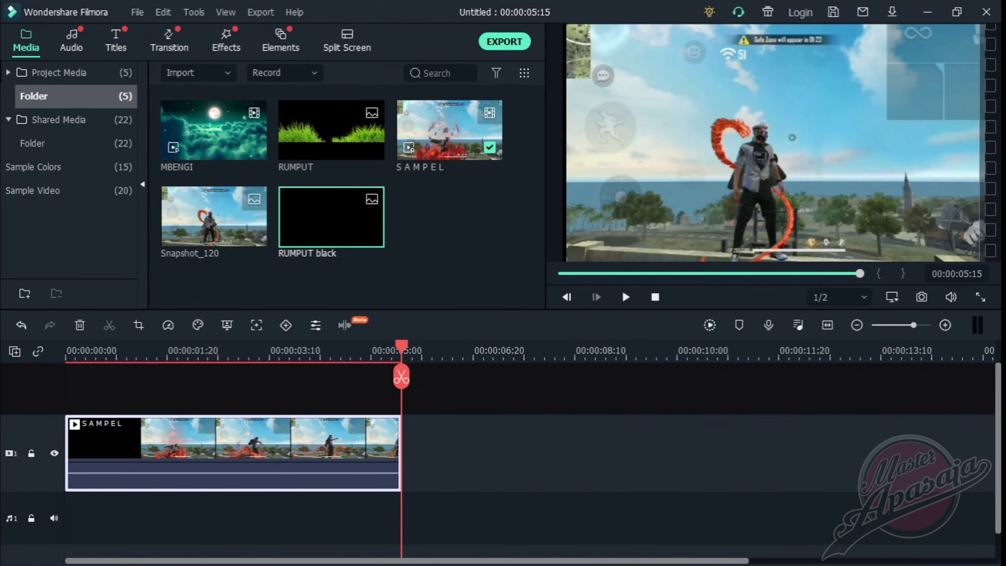
# - Switch to the Snapshot folder and import the "black" silhouette image into Filmora's project media
pyautogui.click(926, 12)
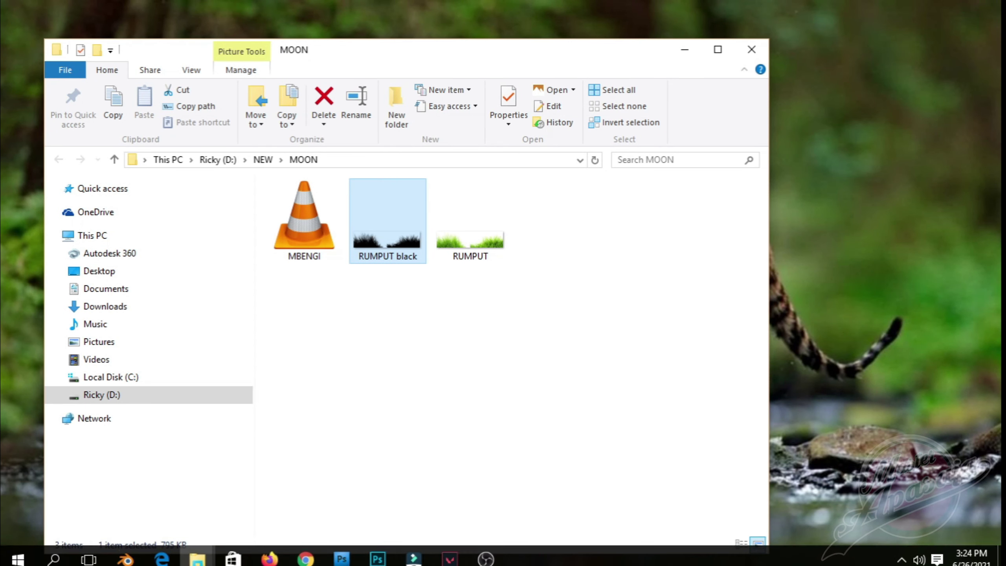
pyautogui.moveTo(206, 559)
pyautogui.click(151, 483)
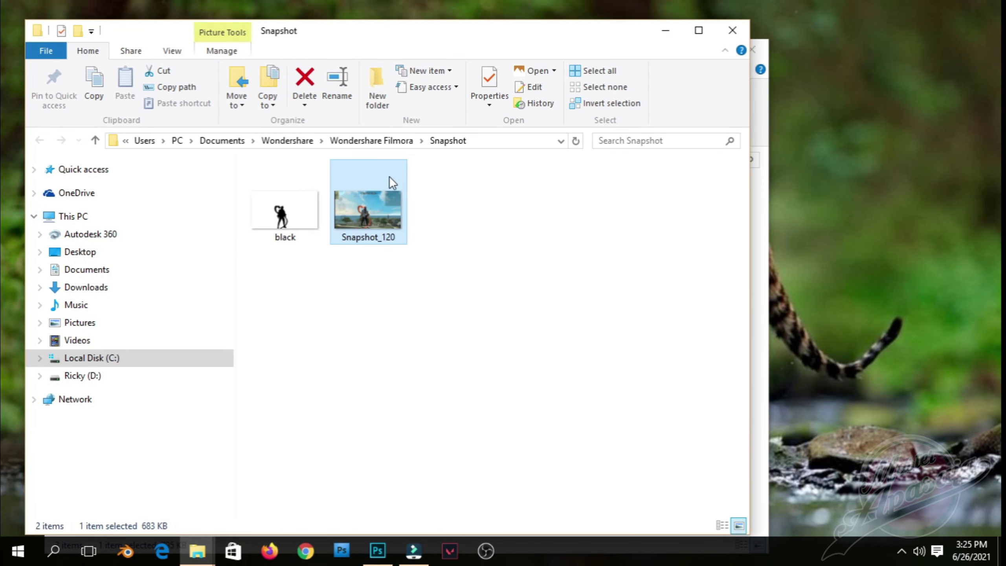
pyautogui.click(289, 210)
pyautogui.moveTo(279, 220); pyautogui.dragTo(453, 235)
pyautogui.moveTo(466, 294); pyautogui.dragTo(456, 272)
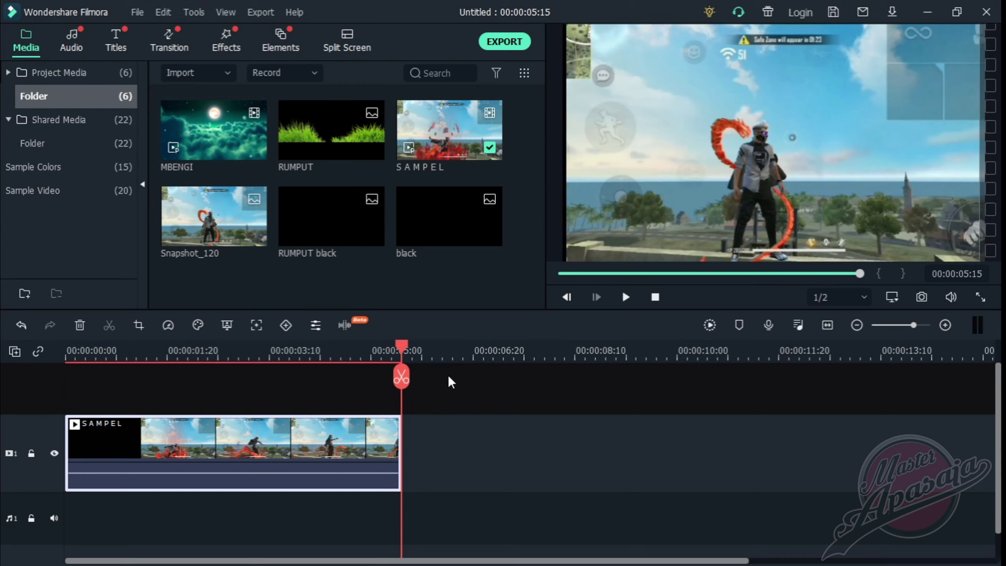
# - Return the playhead to the start and delete the SAMPEL clip from the timeline
pyautogui.moveTo(401, 348); pyautogui.dragTo(2, 392)
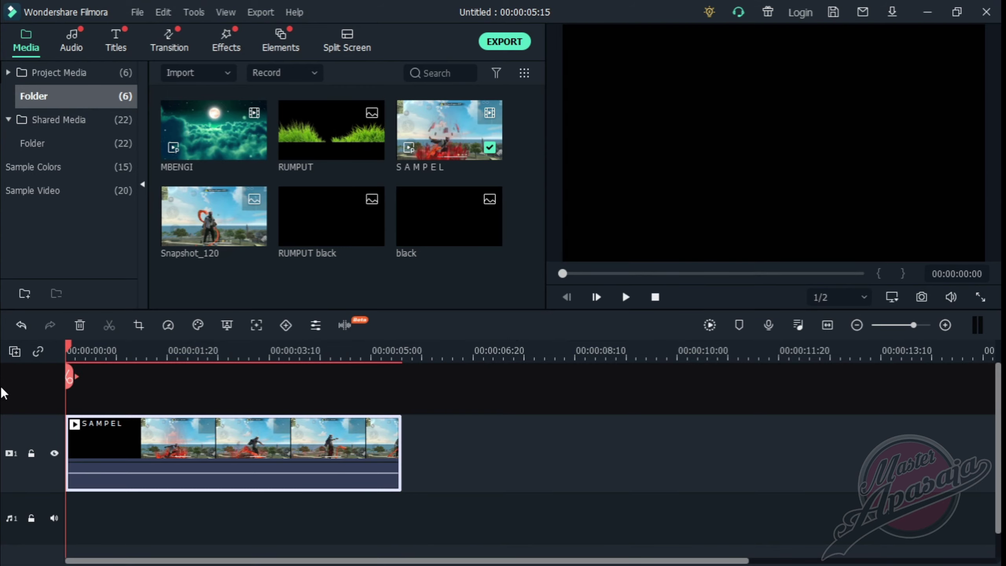
pyautogui.rightClick(272, 446)
pyautogui.click(257, 450)
pyautogui.click(74, 322)
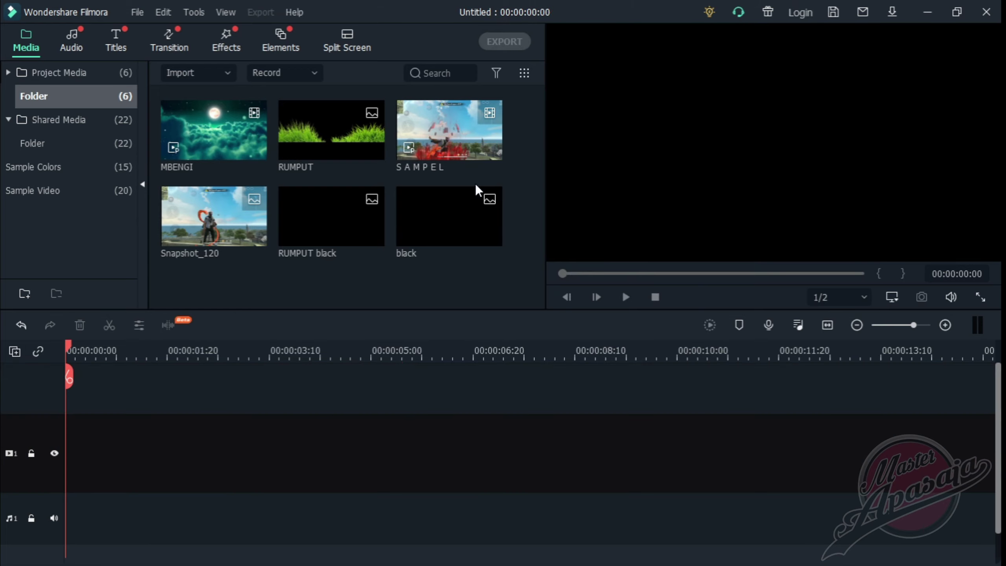
# - Place the MBENGI video at the start of video track 1 and preview its first seconds
pyautogui.click(445, 228)
pyautogui.click(374, 294)
pyautogui.moveTo(206, 145); pyautogui.dragTo(41, 466)
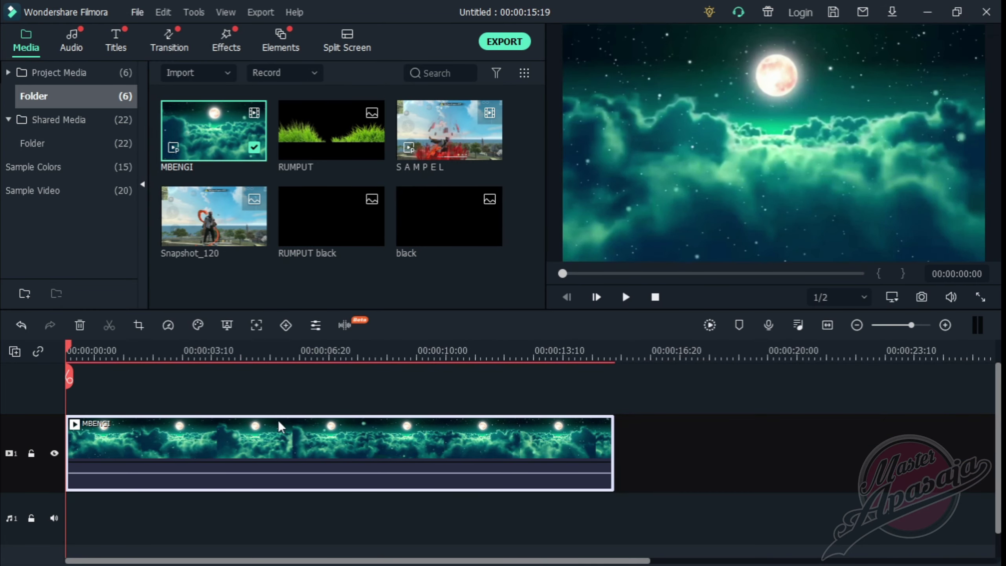
pyautogui.press('space')
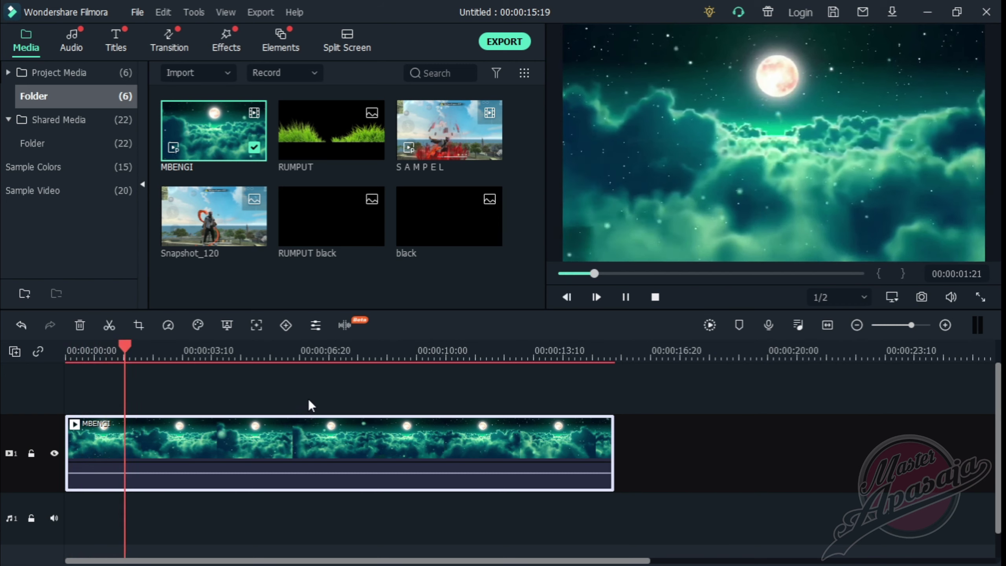
pyautogui.press('space')
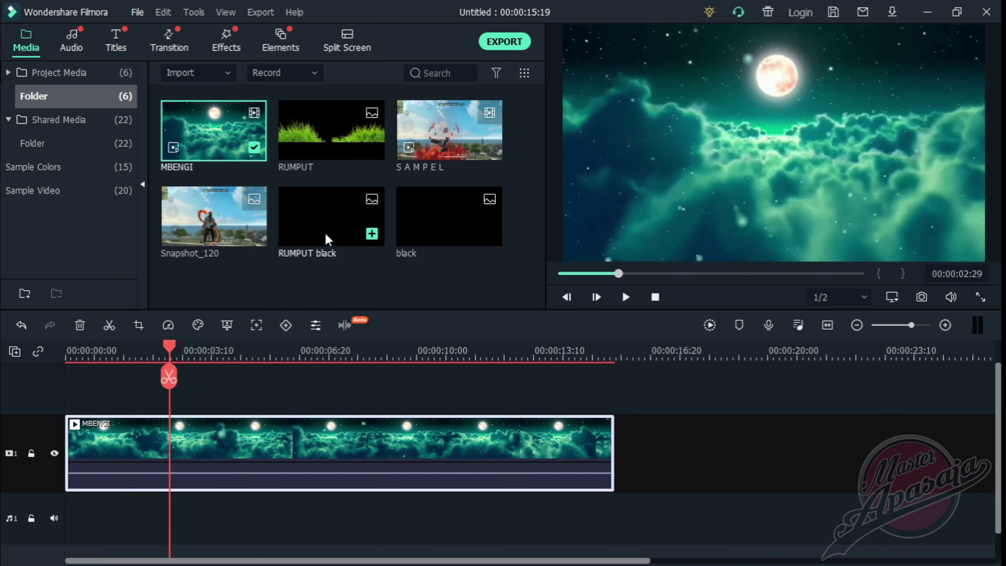
# - Add the "black" silhouette on track 2 from the start, lengthen it to 00:00:02:22, and play the result
pyautogui.moveTo(429, 229); pyautogui.dragTo(59, 396)
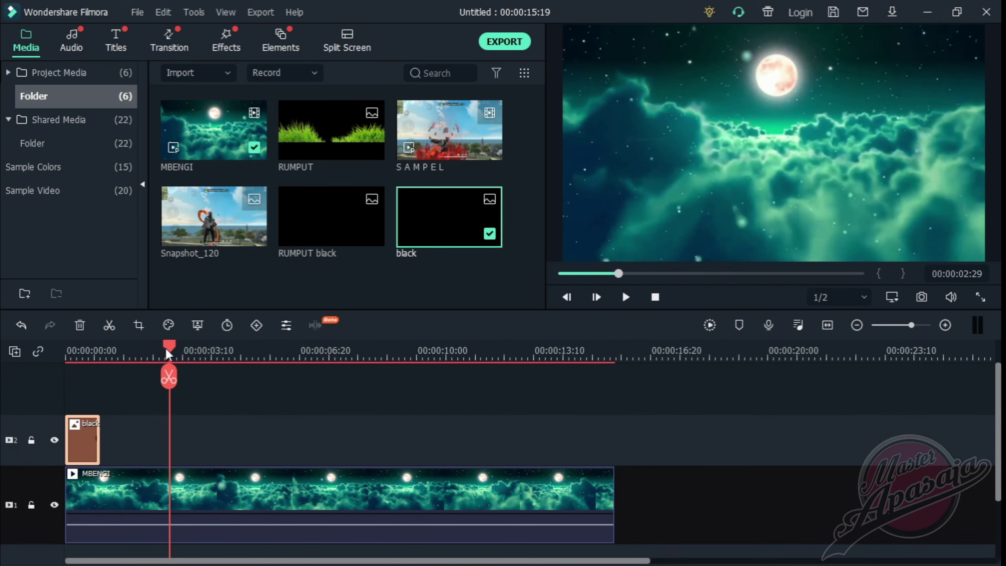
pyautogui.moveTo(165, 347); pyautogui.dragTo(67, 349)
pyautogui.scroll(4, 363, 337)
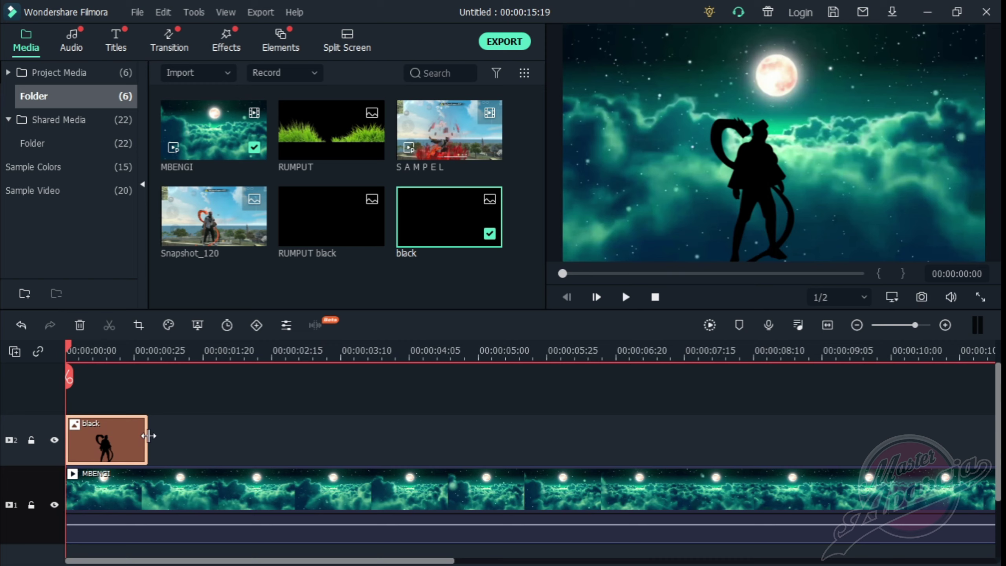
pyautogui.moveTo(146, 438); pyautogui.dragTo(289, 438)
pyautogui.press('space')
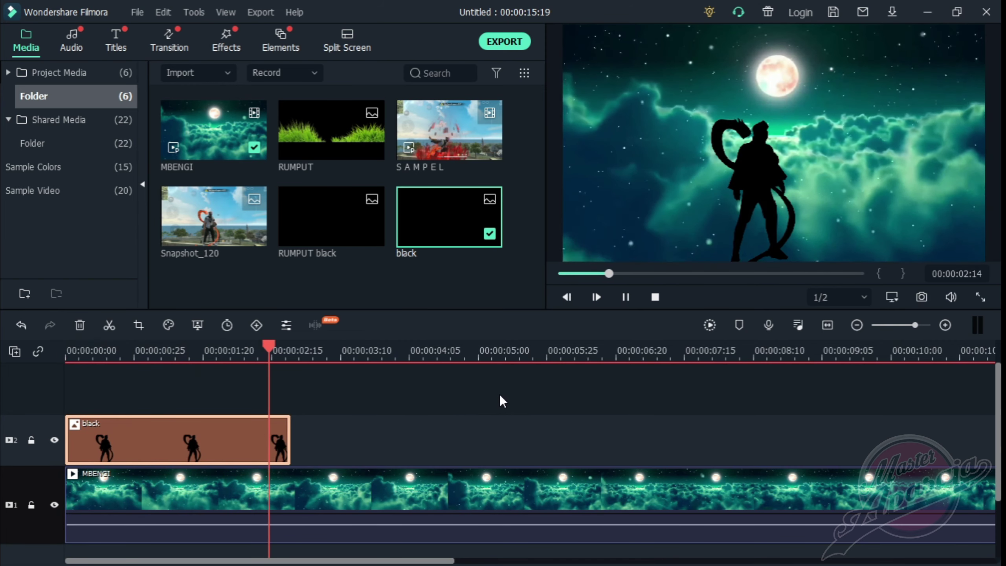
# - Split the MBENGI clip just past the silhouette's end, delete the remainder, and trim it to match the silhouette's length of 00:00:02:22
pyautogui.click(451, 482)
pyautogui.click(296, 376)
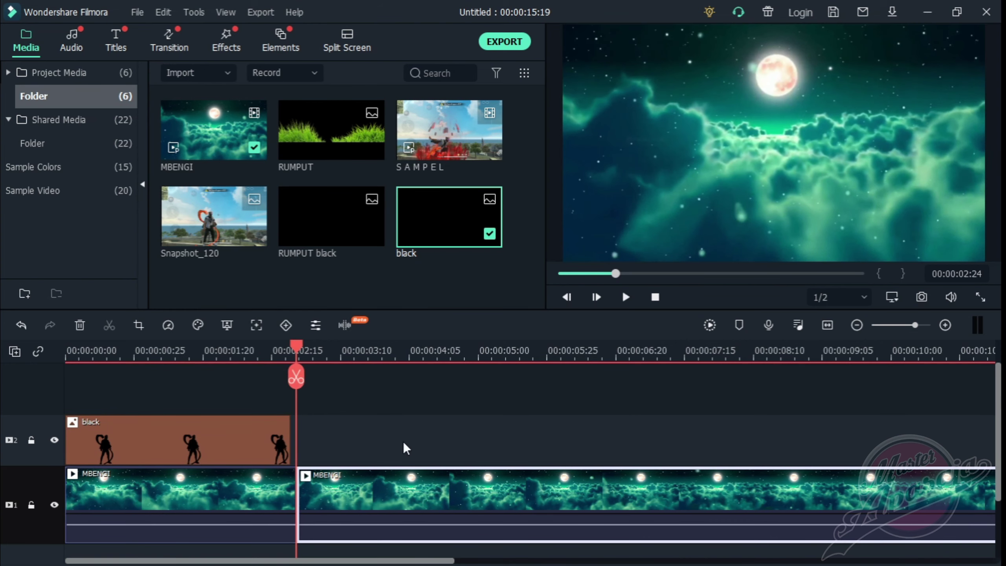
pyautogui.click(81, 325)
pyautogui.moveTo(294, 493); pyautogui.dragTo(290, 493)
pyautogui.moveTo(292, 347); pyautogui.dragTo(71, 359)
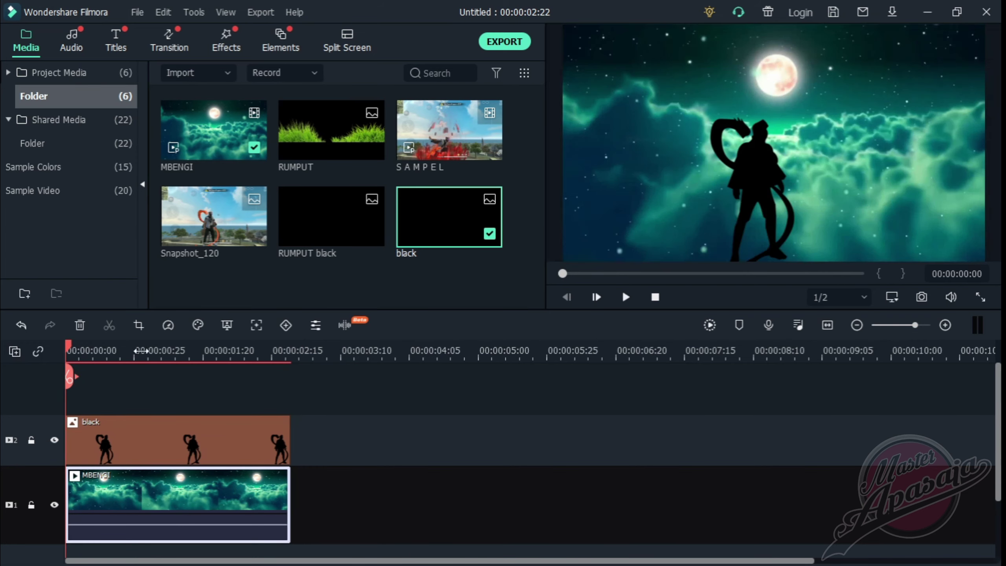
# - Add the "RUMPUT black" image on track 3 from the start and move the "black" silhouette above it to track 4
pyautogui.scroll(-1, 329, 409)
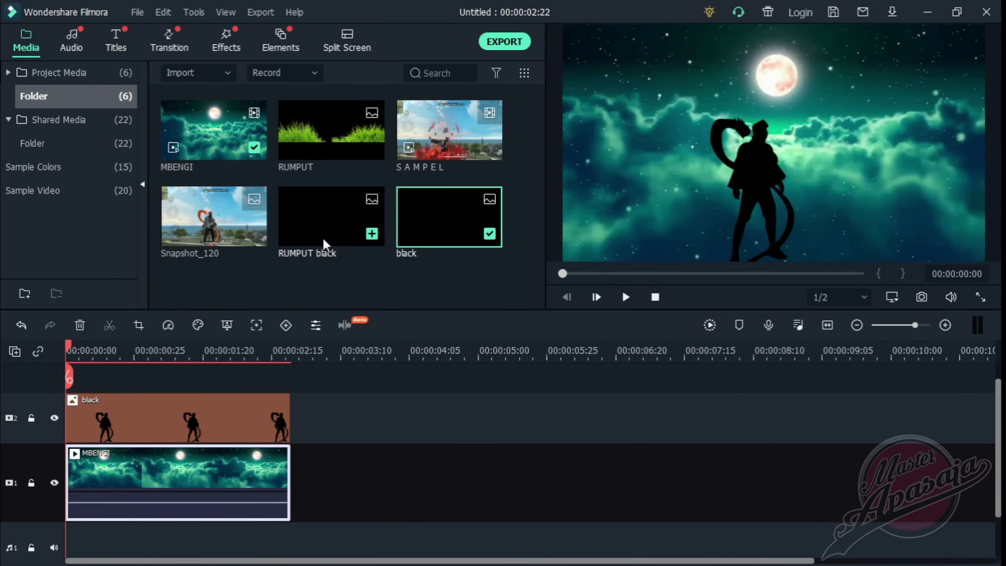
pyautogui.moveTo(322, 236); pyautogui.dragTo(55, 373)
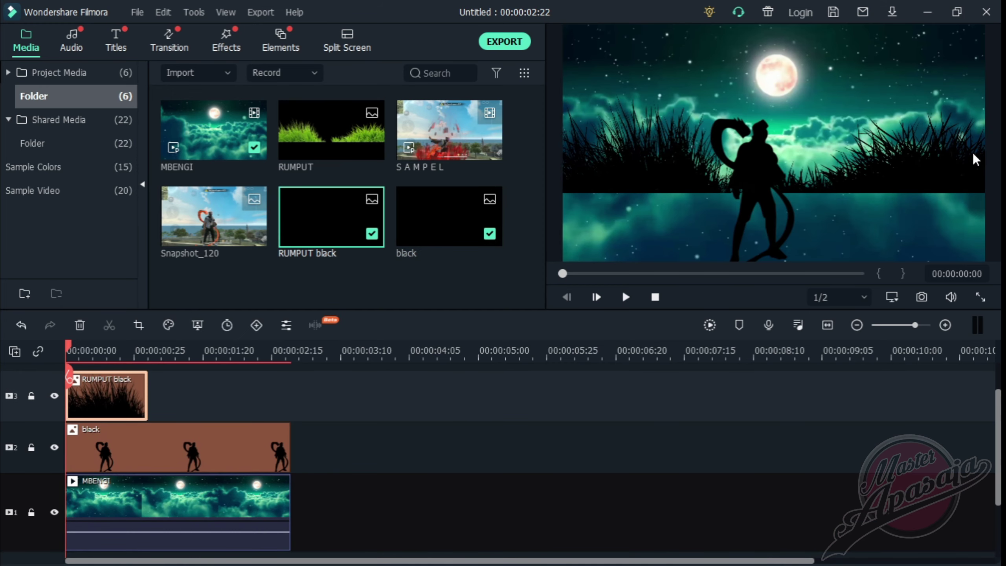
pyautogui.scroll(1, 386, 379)
pyautogui.moveTo(207, 483); pyautogui.dragTo(283, 457)
pyautogui.moveTo(228, 436); pyautogui.dragTo(139, 390)
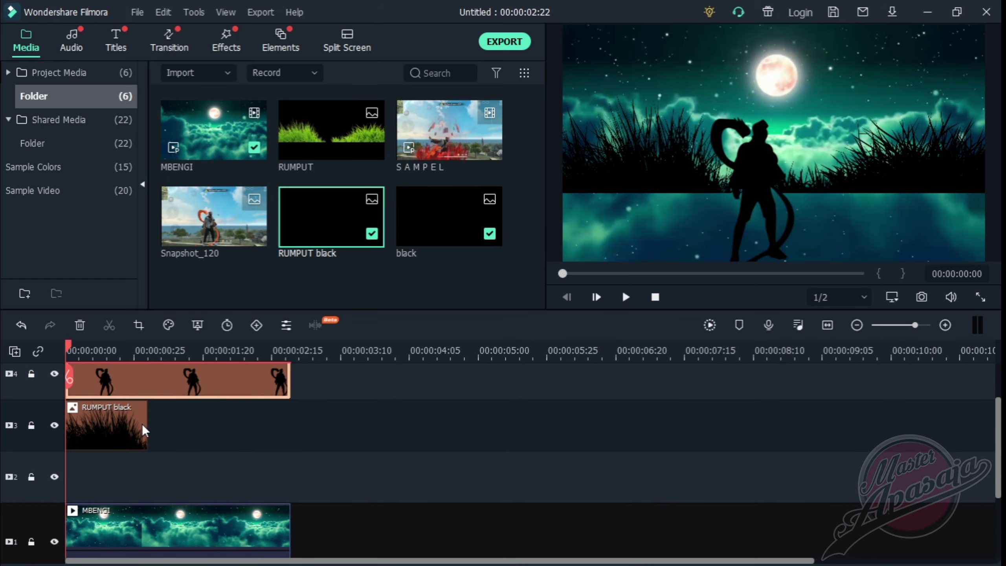
# - Set the "RUMPUT black" grass position to X 0.0 and Y -96.0 so it sits along the frame's lower edge
pyautogui.click(128, 443)
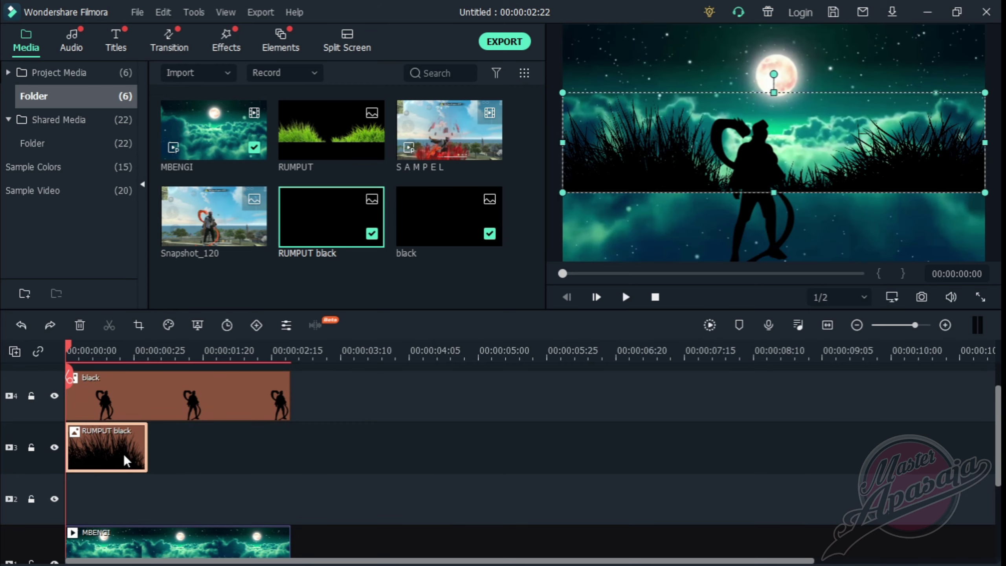
pyautogui.rightClick(97, 453)
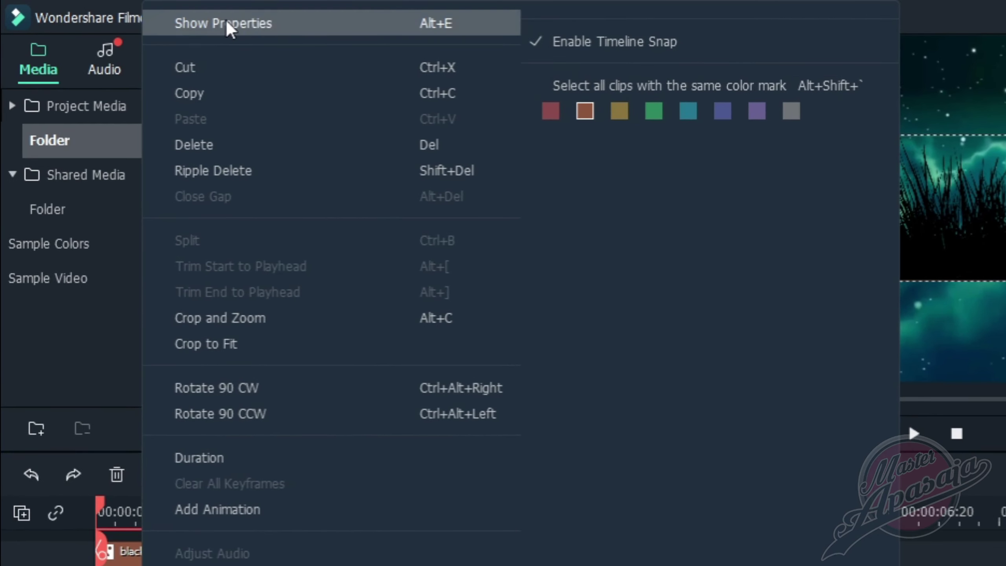
pyautogui.click(156, 18)
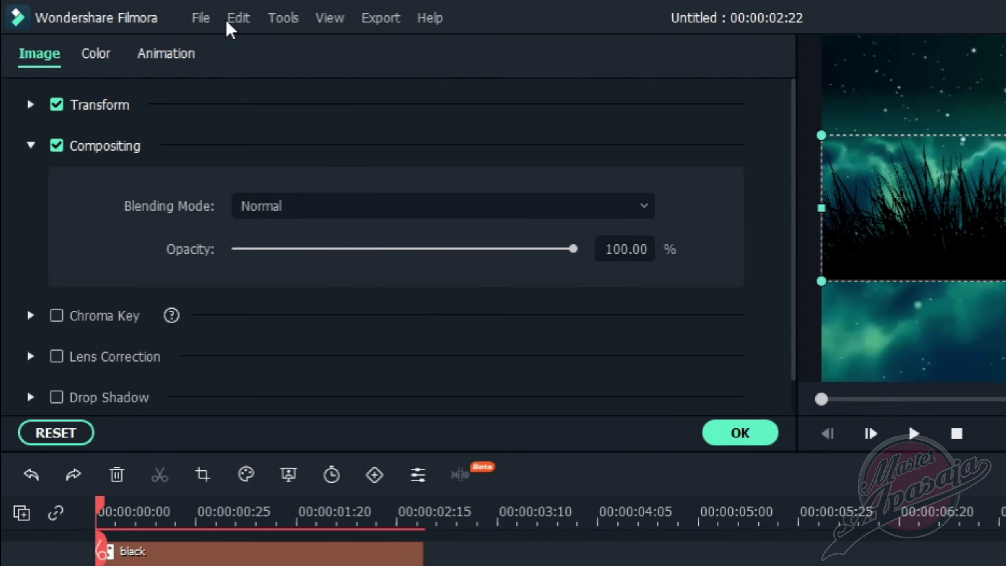
pyautogui.click(30, 104)
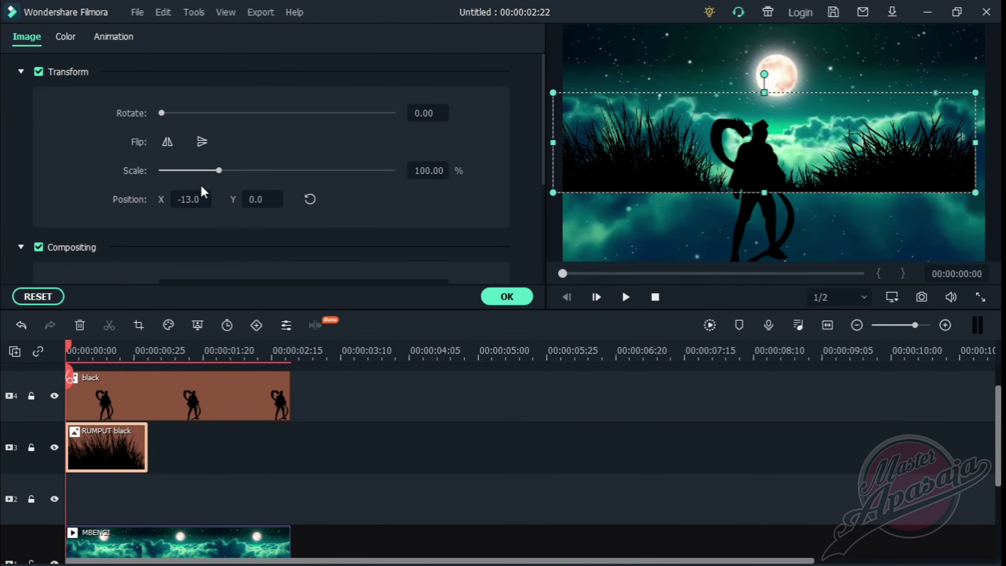
pyautogui.click(310, 200)
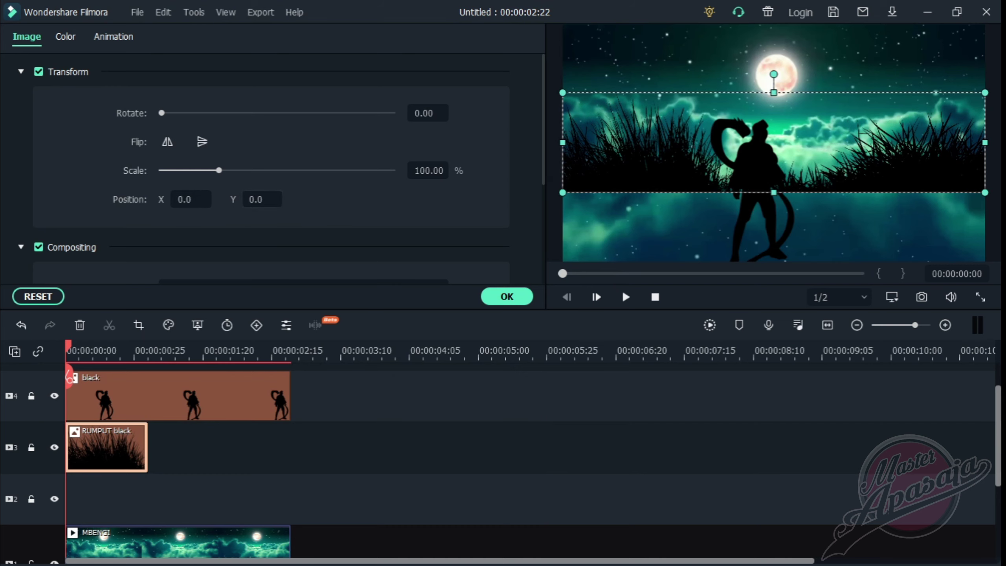
pyautogui.moveTo(773, 143); pyautogui.dragTo(773, 213)
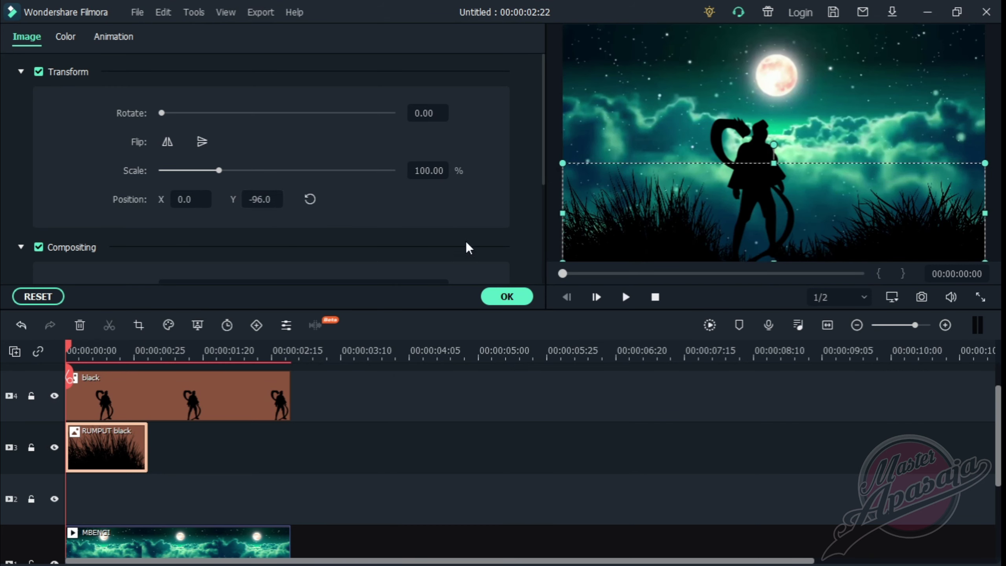
pyautogui.click(501, 299)
# - Move the "RUMPUT black" clip down to track 2 and add a second copy of the image on track 3
pyautogui.scroll(-1, 126, 398)
pyautogui.moveTo(126, 397); pyautogui.dragTo(114, 448)
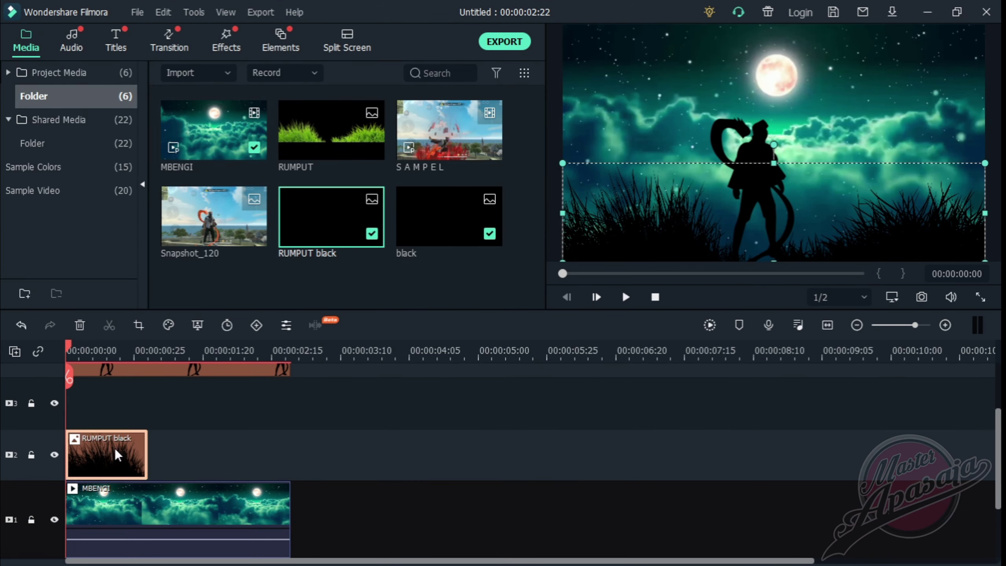
pyautogui.moveTo(440, 222); pyautogui.dragTo(85, 411)
pyautogui.click(144, 450)
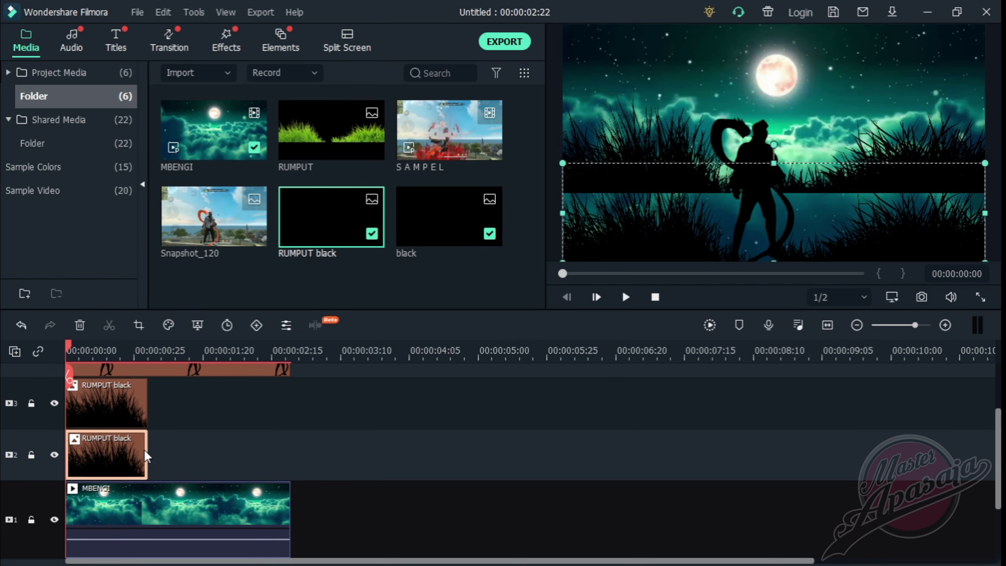
# - Lower the track 3 "RUMPUT black" grass and shift it right so it covers the character's feet
pyautogui.click(118, 398)
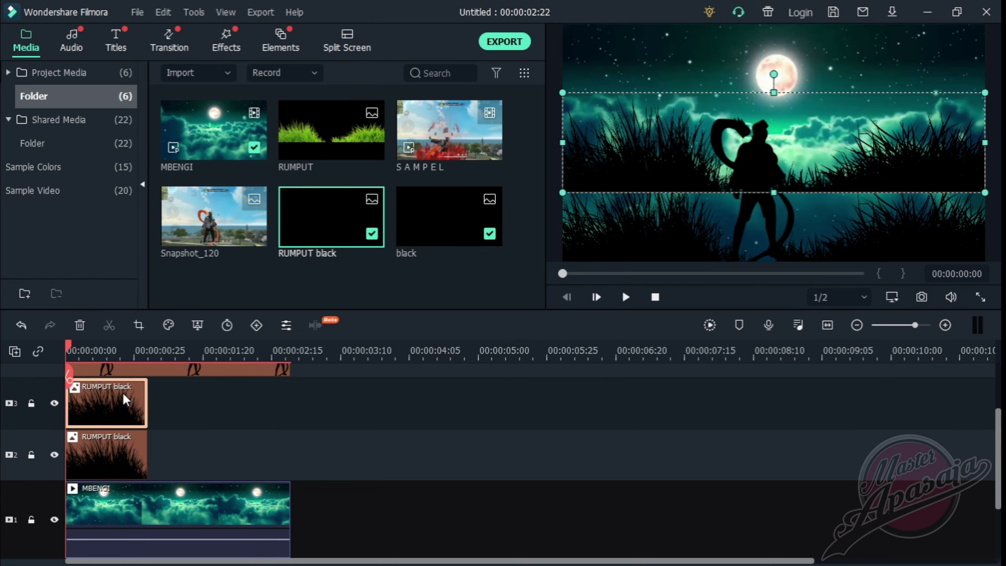
pyautogui.doubleClick(123, 395)
pyautogui.moveTo(253, 199)
pyautogui.mouseDown()
pyautogui.moveTo(222, 199)
pyautogui.moveTo(247, 199)
pyautogui.mouseUp()
pyautogui.click(499, 296)
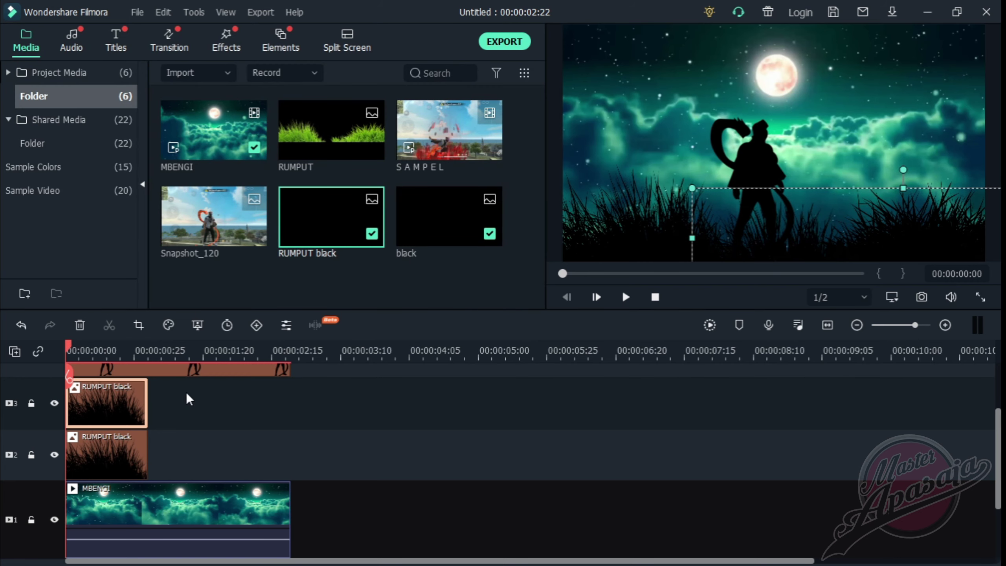
# - Extend both "RUMPUT black" clips to the end of the MBENGI clip and play the composition
pyautogui.moveTo(148, 400); pyautogui.dragTo(289, 400)
pyautogui.moveTo(146, 456); pyautogui.dragTo(290, 458)
pyautogui.click(625, 296)
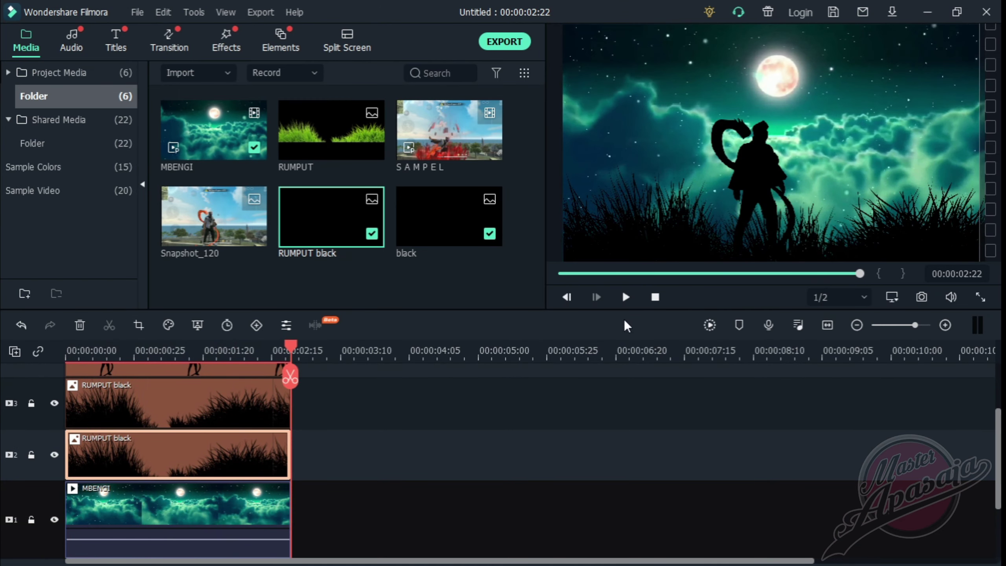
pyautogui.press('space')
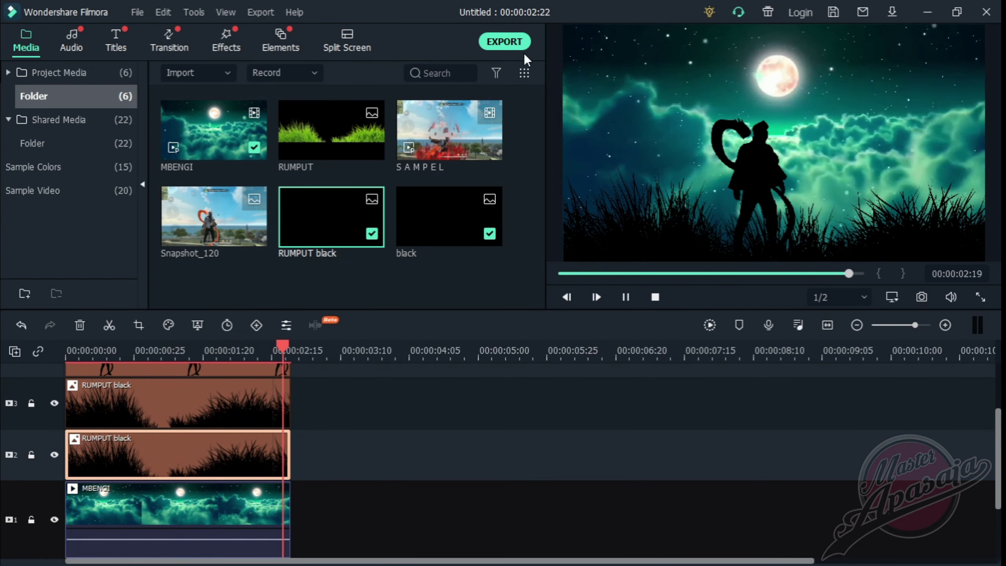
# - Export the composition as an MP4 named "blue" and close the export result window
pyautogui.click(504, 41)
pyautogui.moveTo(562, 127); pyautogui.dragTo(472, 128)
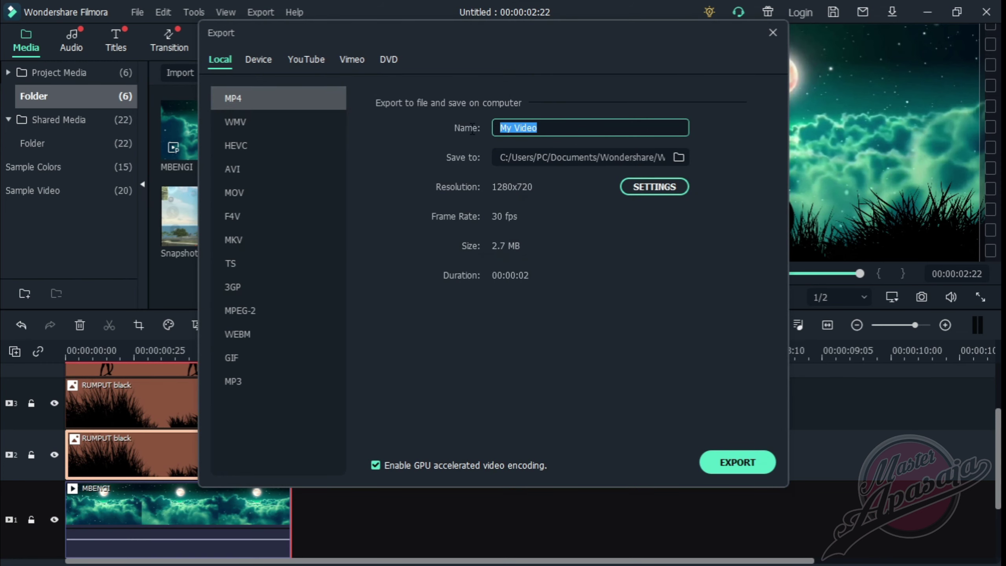
pyautogui.write('blue')
pyautogui.click(738, 456)
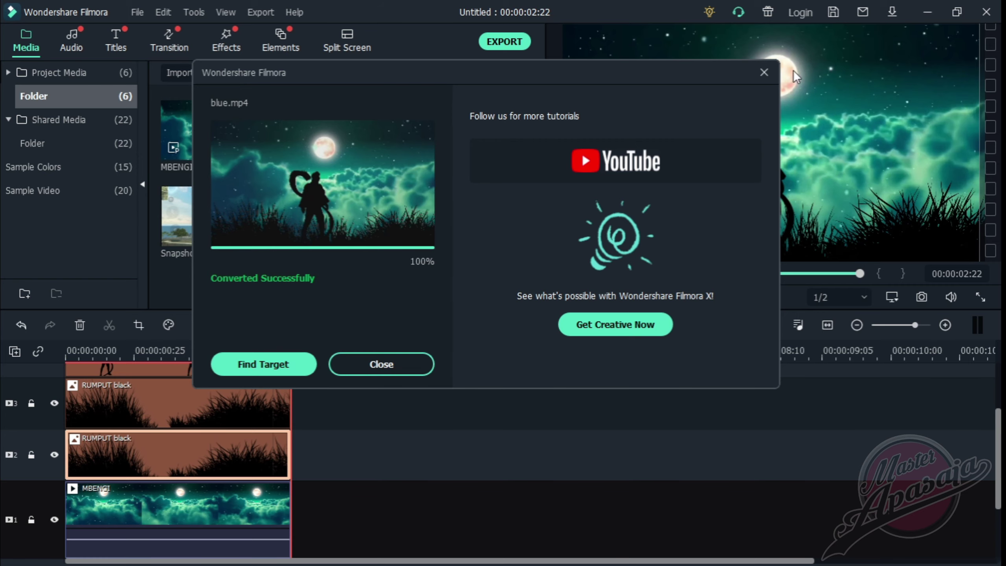
pyautogui.click(762, 74)
# - Set the MBENGI clip's white balance tint to 100
pyautogui.scroll(-3, 194, 494)
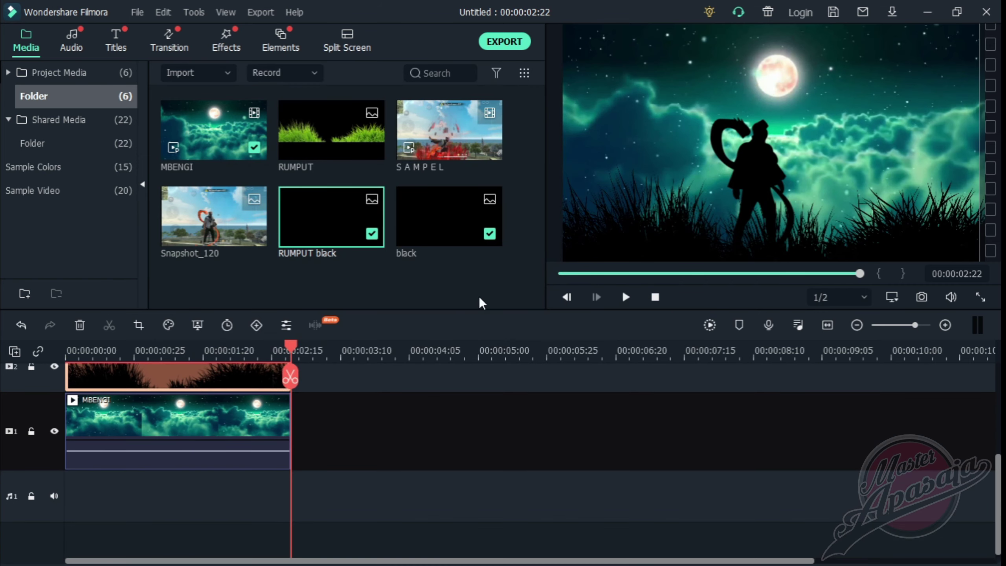
pyautogui.click(141, 447)
pyautogui.rightClick(141, 447)
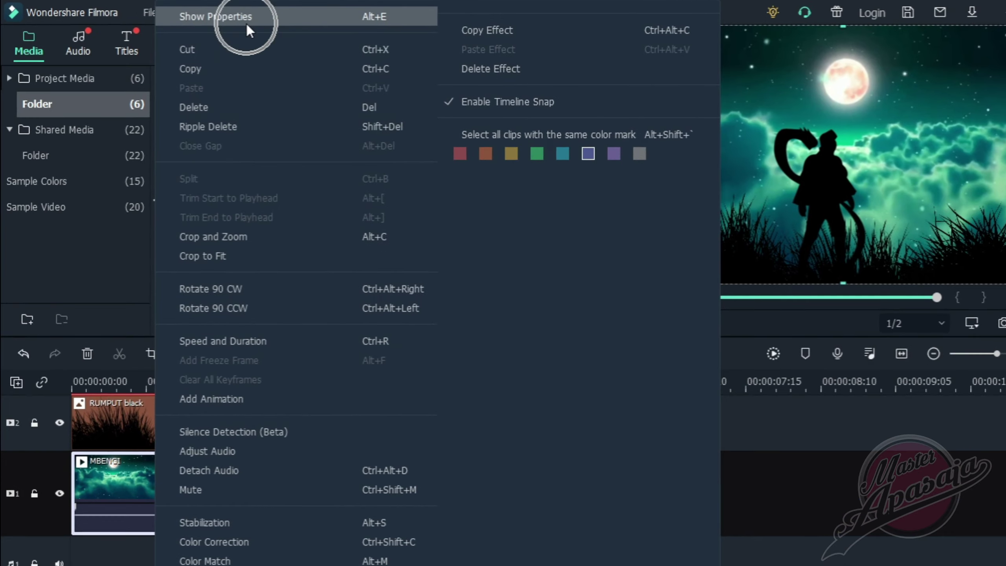
pyautogui.click(222, 16)
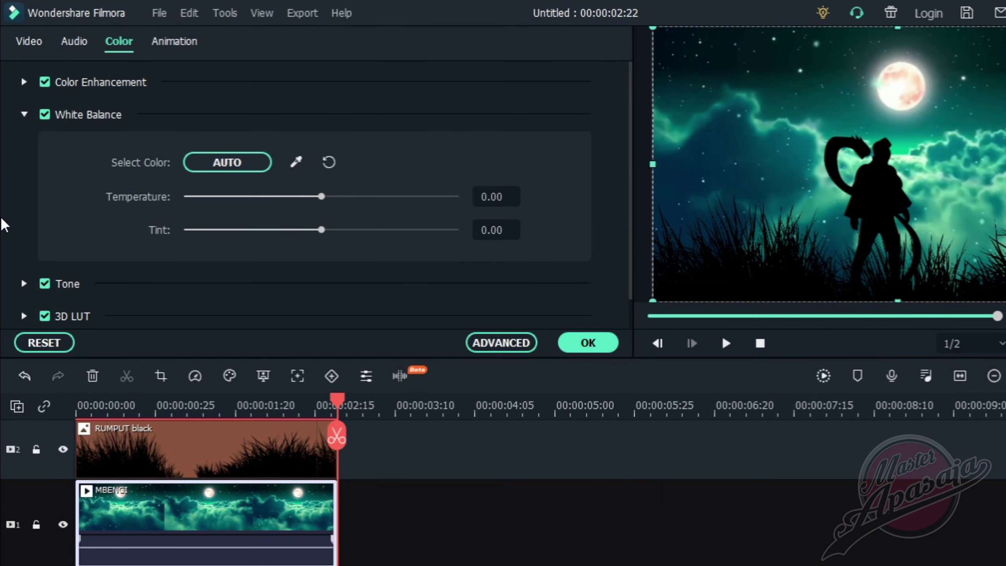
pyautogui.click(25, 115)
pyautogui.click(24, 114)
pyautogui.moveTo(320, 229); pyautogui.dragTo(458, 230)
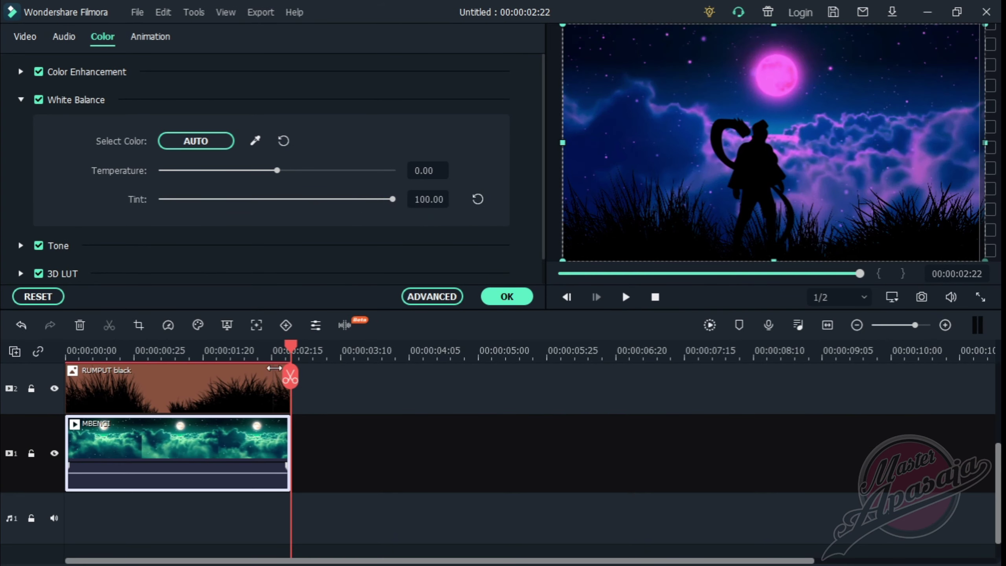
# - Raise the MBENGI clip's white balance temperature slightly, apply the color changes, and play the result
pyautogui.click(20, 100)
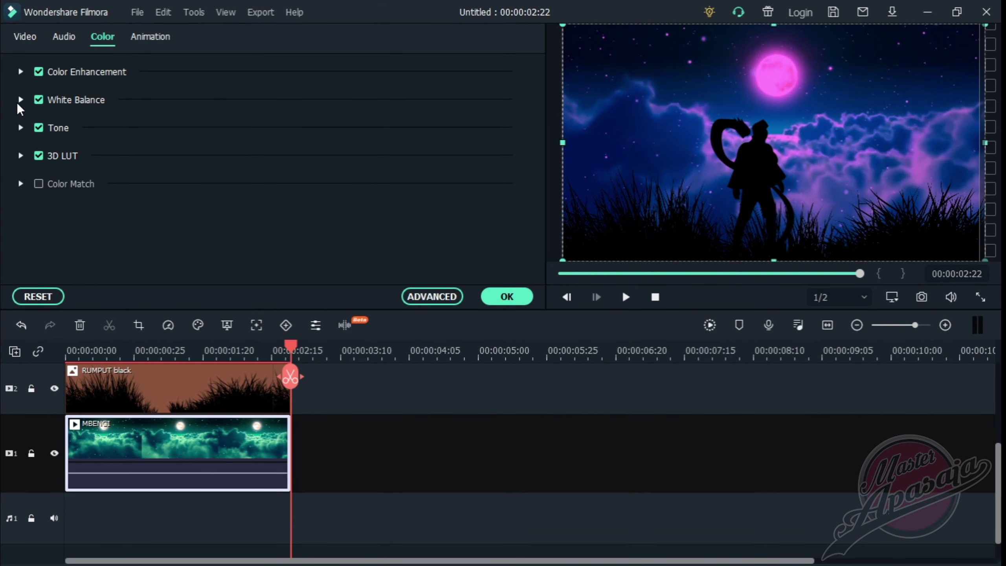
pyautogui.click(20, 100)
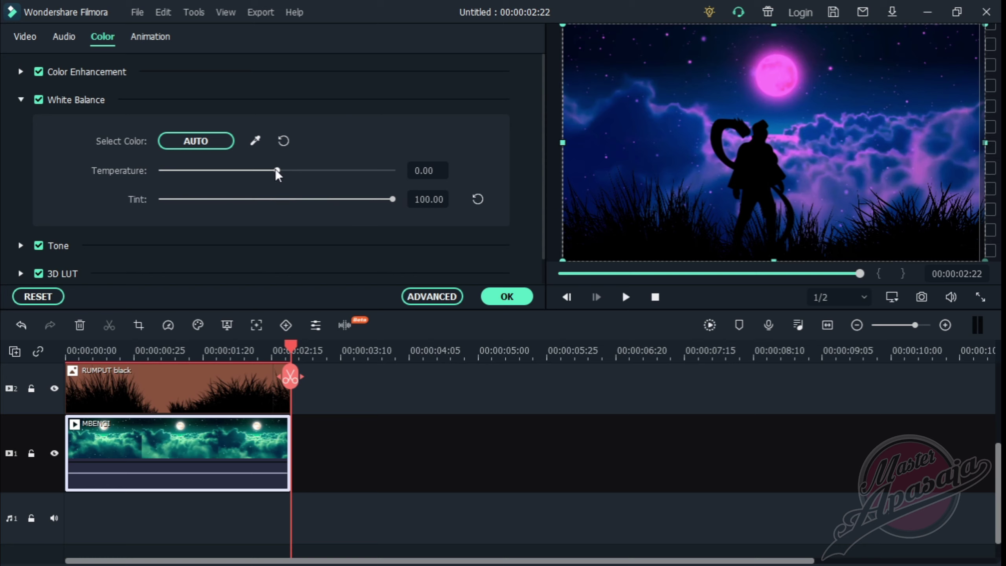
pyautogui.moveTo(276, 172)
pyautogui.mouseDown()
pyautogui.moveTo(197, 173)
pyautogui.moveTo(349, 178)
pyautogui.moveTo(290, 178)
pyautogui.mouseUp()
pyautogui.click(500, 295)
pyautogui.press('space')
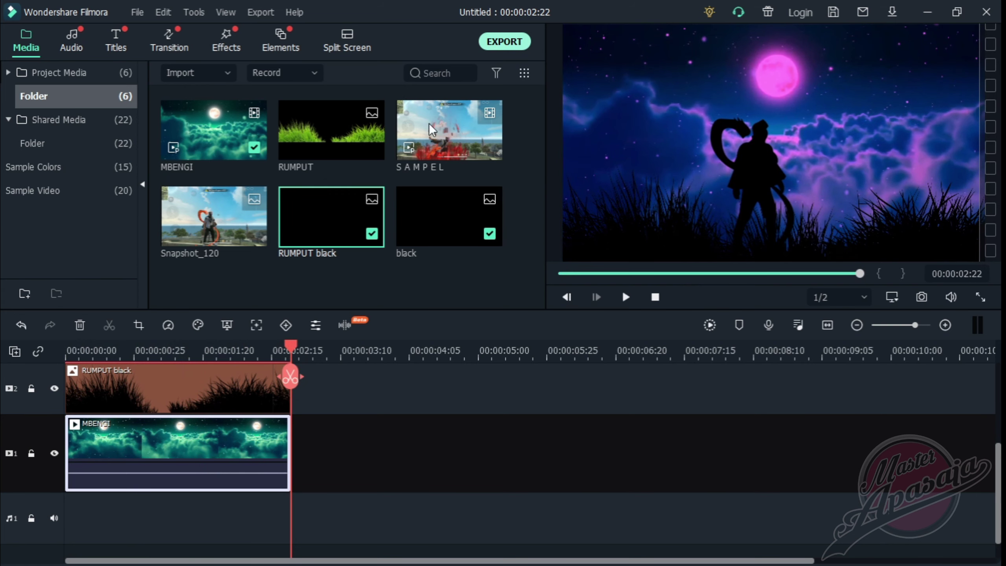
# - Export the composition as an MP4 named "warna 2" and close the export result window
pyautogui.click(519, 42)
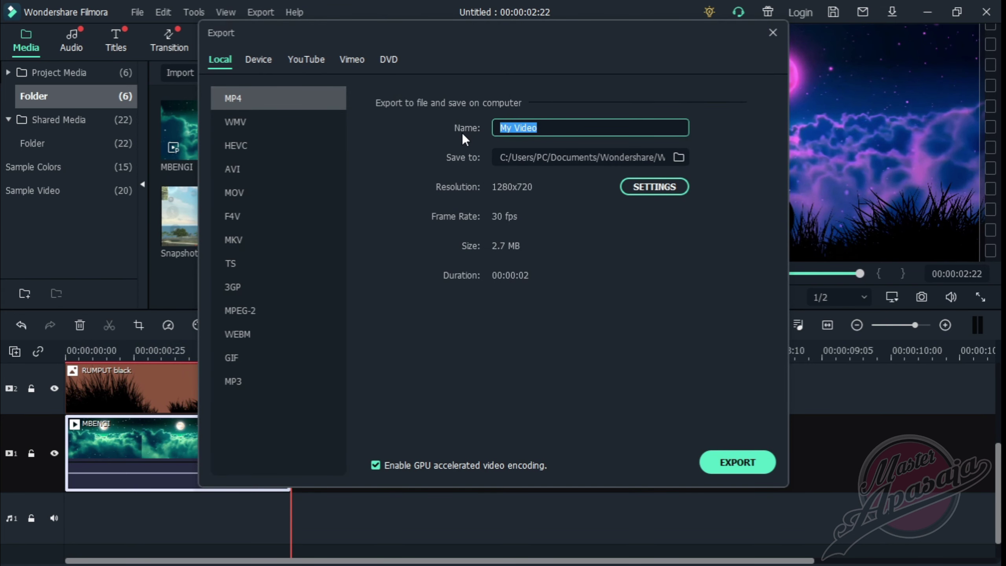
pyautogui.write('02')
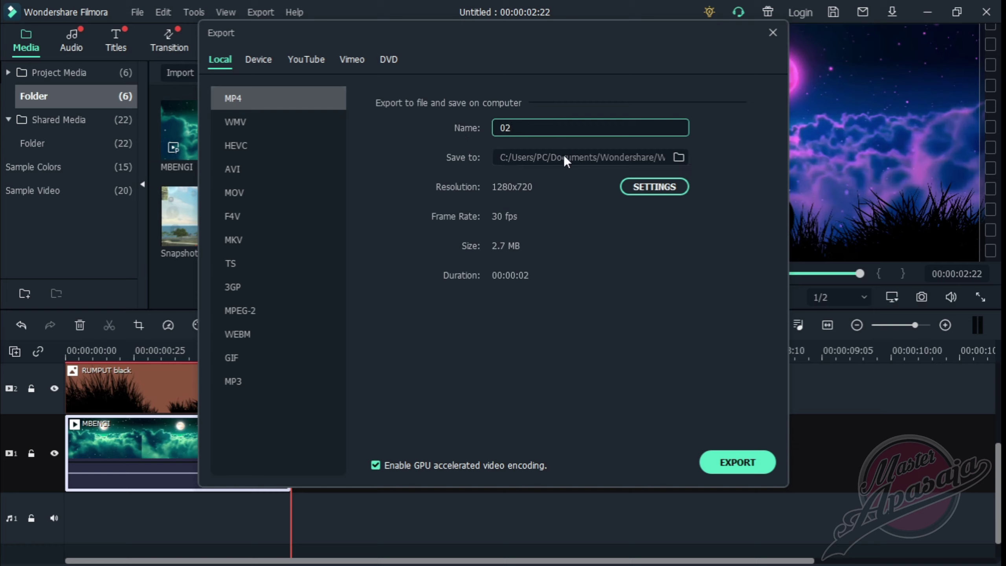
pyautogui.press('BackSpace')
pyautogui.press('BackSpace')
pyautogui.write('warna 2')
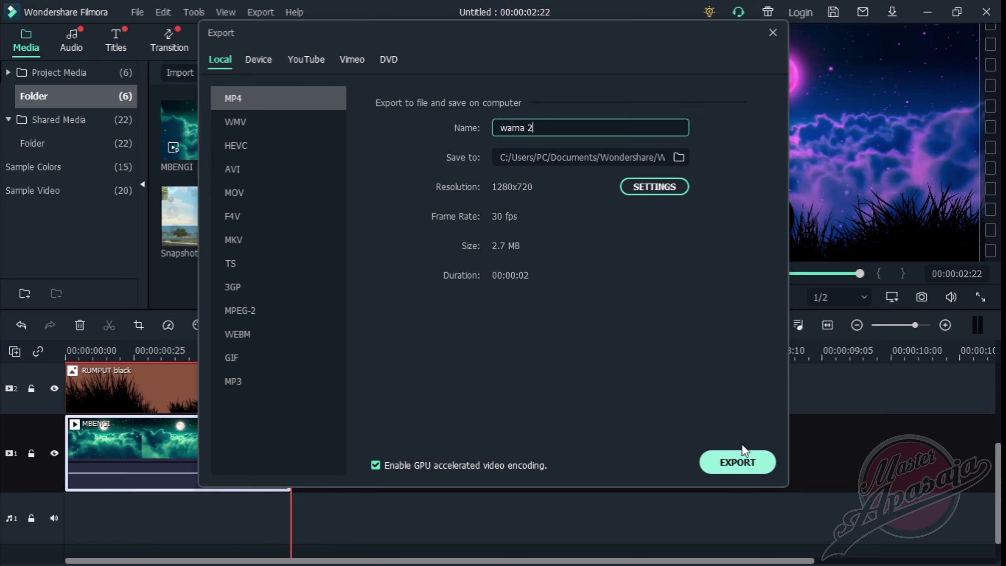
pyautogui.click(739, 459)
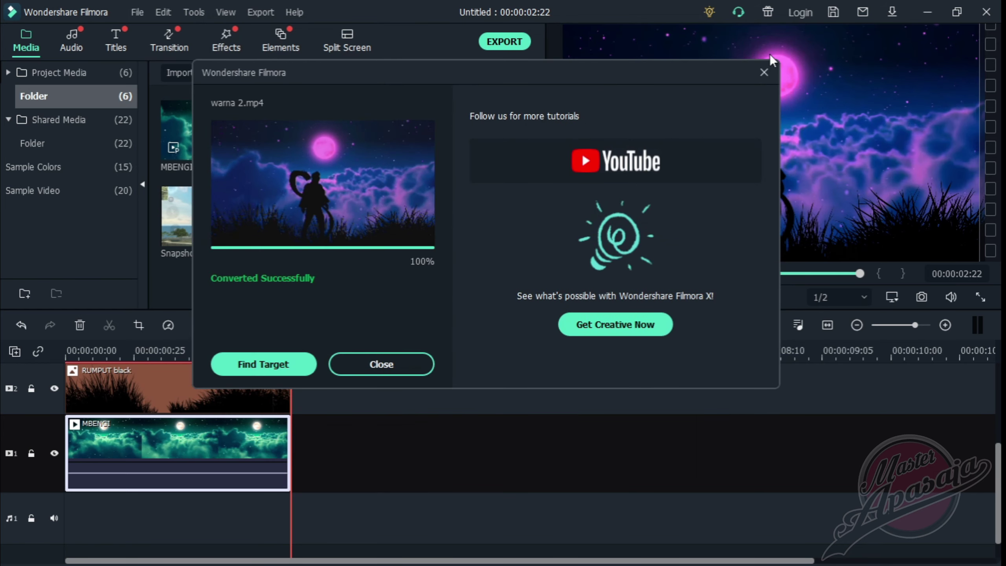
pyautogui.click(763, 72)
# - Set the MBENGI clip's white balance tint to -100 and temperature to about 48, and apply the color changes
pyautogui.doubleClick(254, 451)
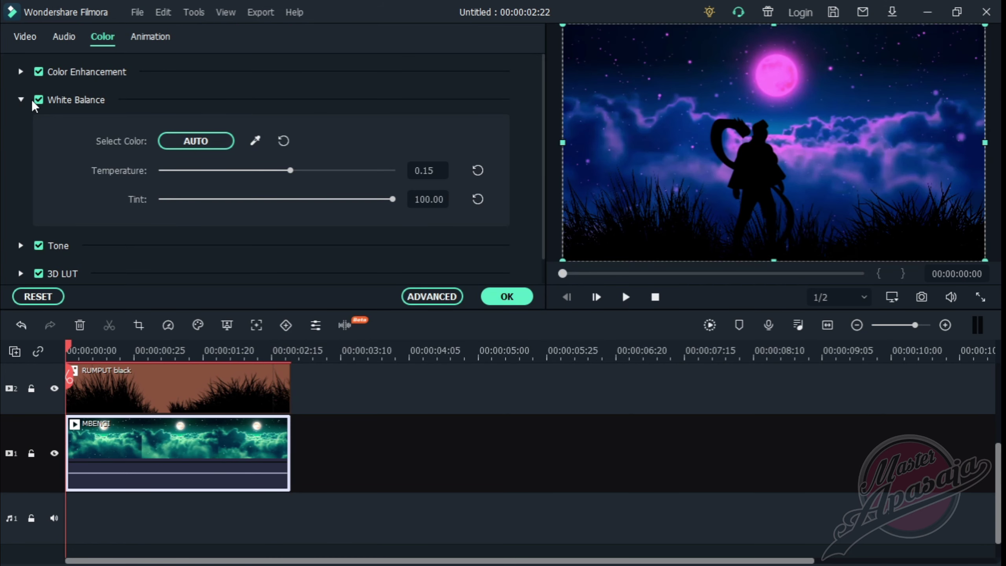
pyautogui.moveTo(393, 201); pyautogui.dragTo(70, 217)
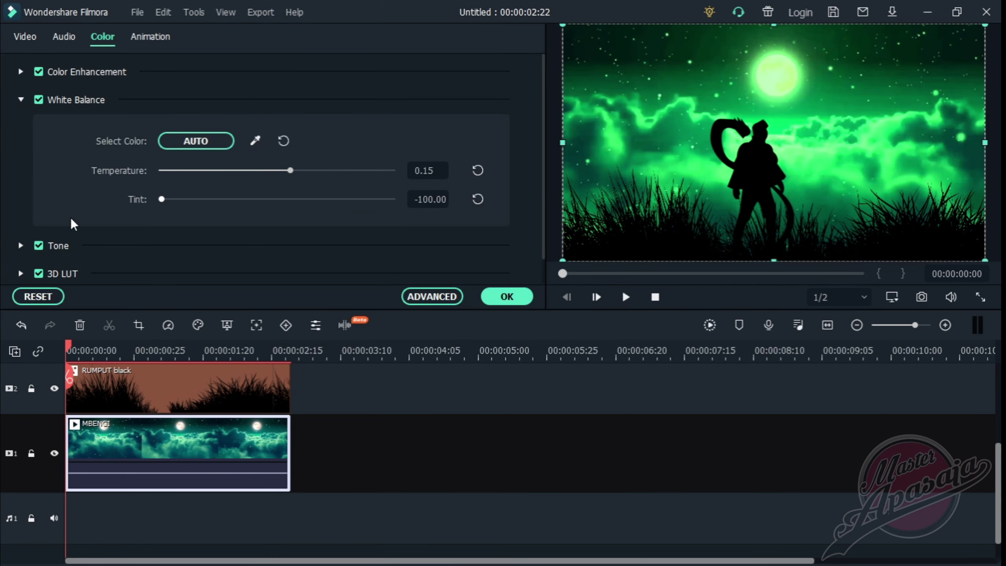
pyautogui.moveTo(288, 173); pyautogui.dragTo(364, 186)
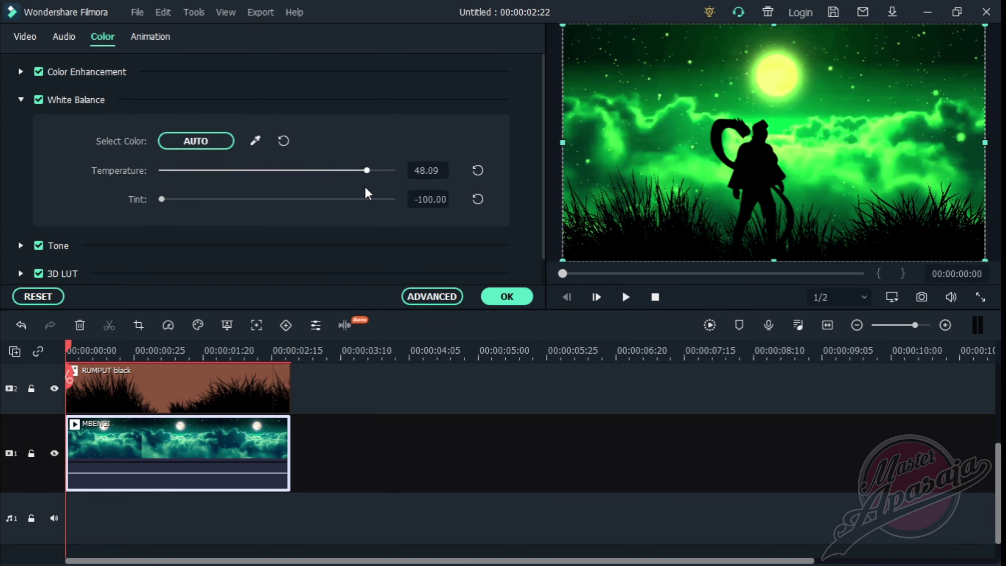
pyautogui.click(522, 299)
# - Export the composition as an MP4 named "warna 3" and import the exported blue, warna 2 and warna 3 videos into the project media folder
pyautogui.click(504, 42)
pyautogui.moveTo(587, 127); pyautogui.dragTo(490, 131)
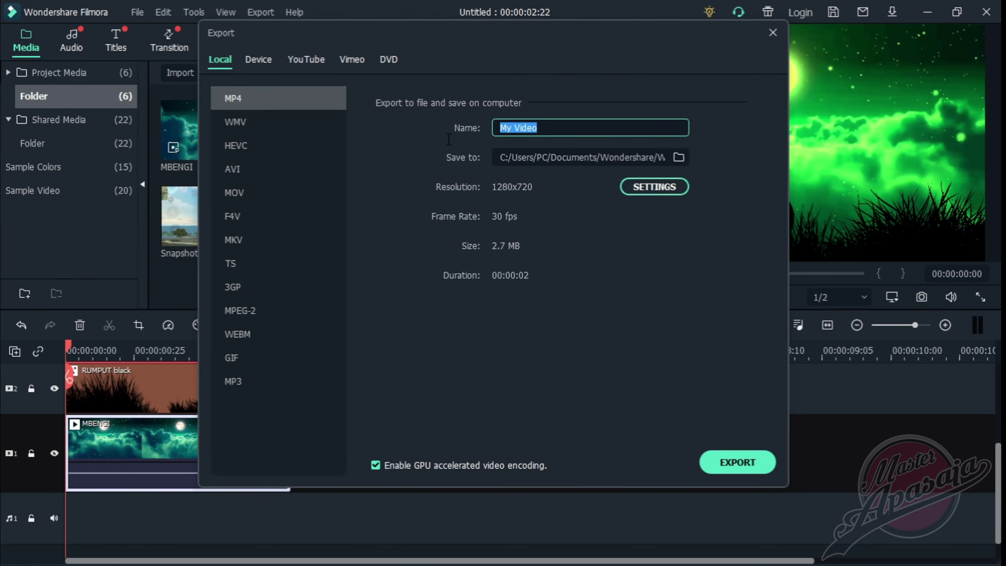
pyautogui.write('warna 3')
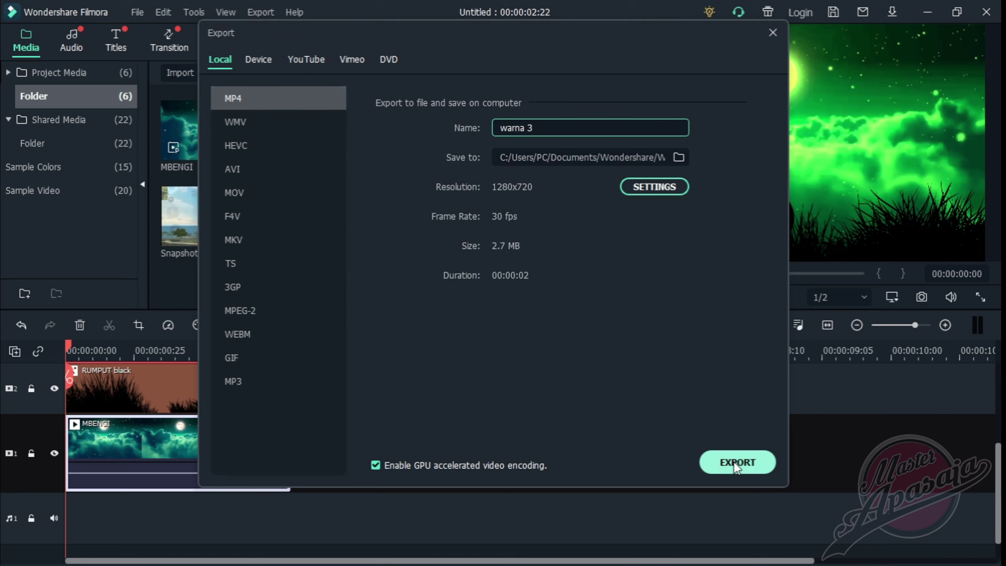
pyautogui.click(737, 462)
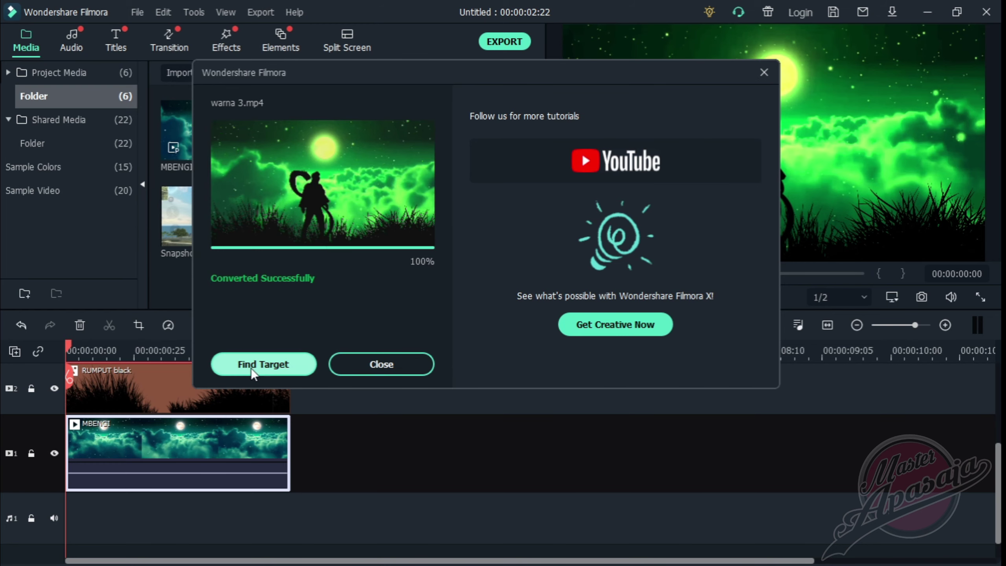
pyautogui.click(269, 363)
# - Delete all clips from the timeline and remove the empty tracks
pyautogui.scroll(2, 501, 384)
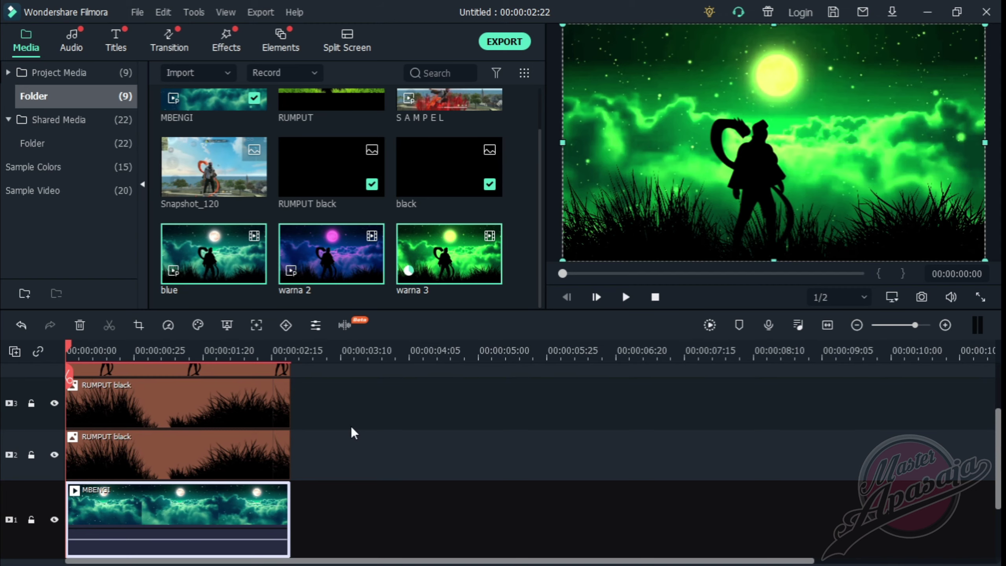
pyautogui.scroll(3, 356, 416)
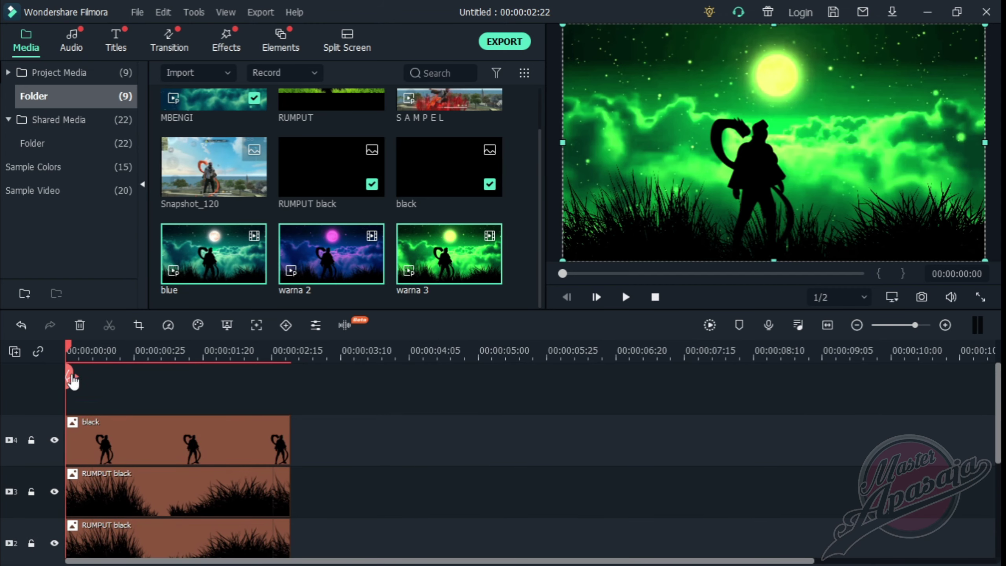
pyautogui.scroll(-4, 292, 402)
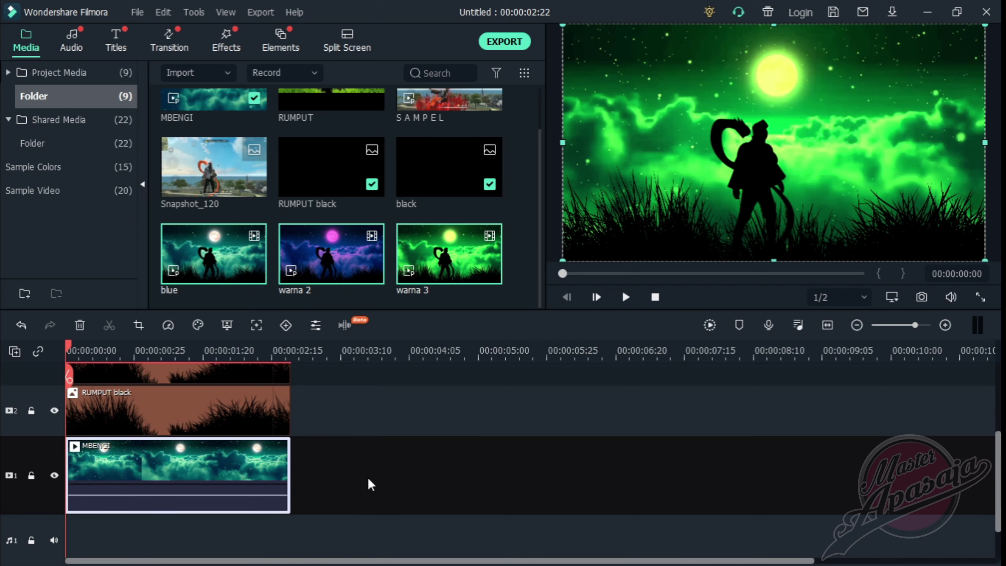
pyautogui.moveTo(361, 480); pyautogui.dragTo(2, 432)
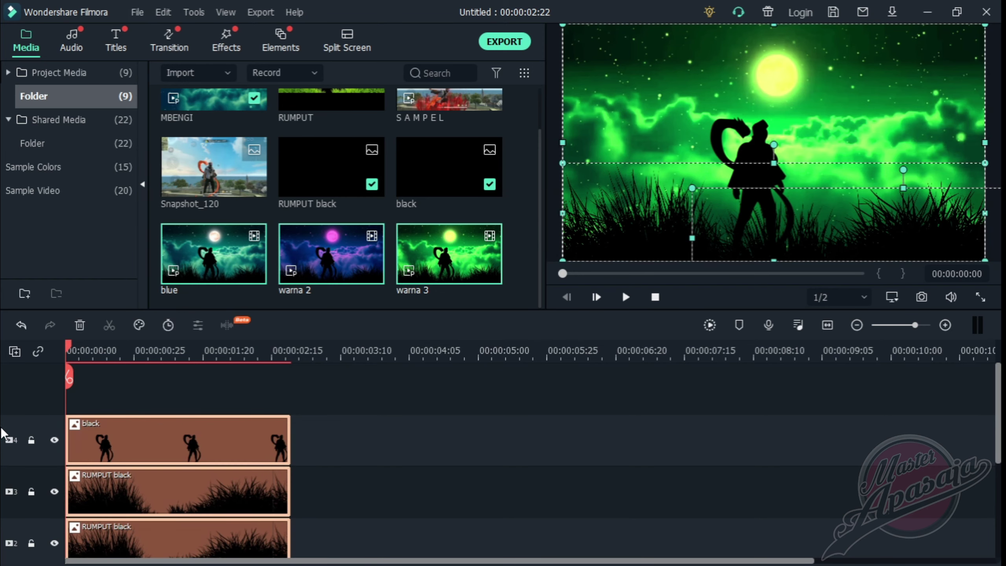
pyautogui.scroll(-1, 197, 428)
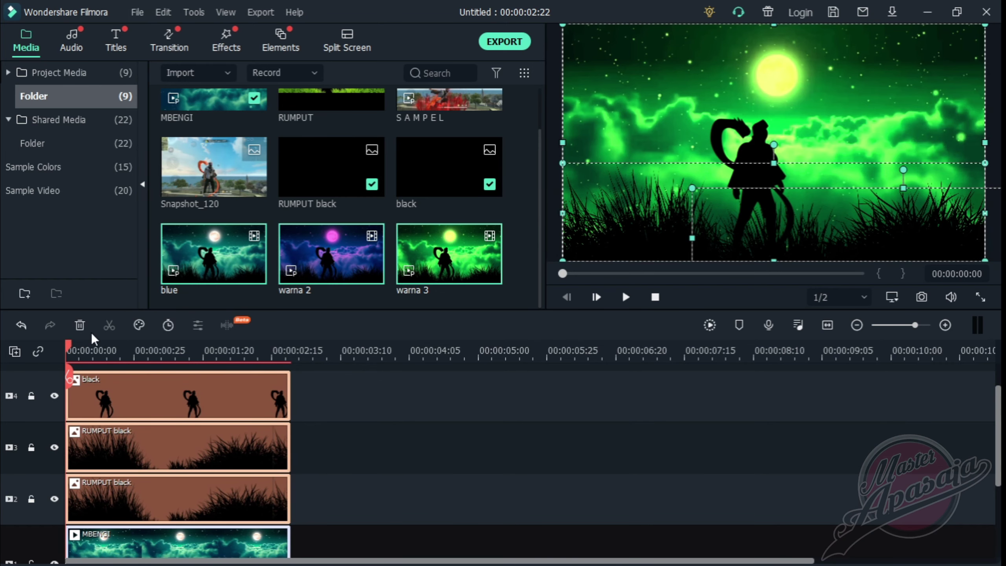
pyautogui.click(79, 328)
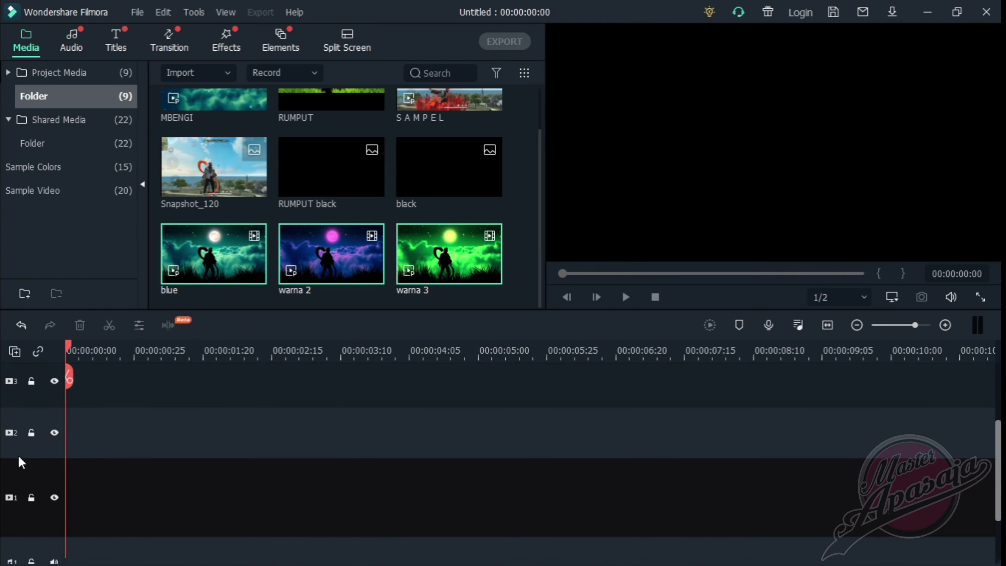
pyautogui.rightClick(29, 474)
pyautogui.click(81, 414)
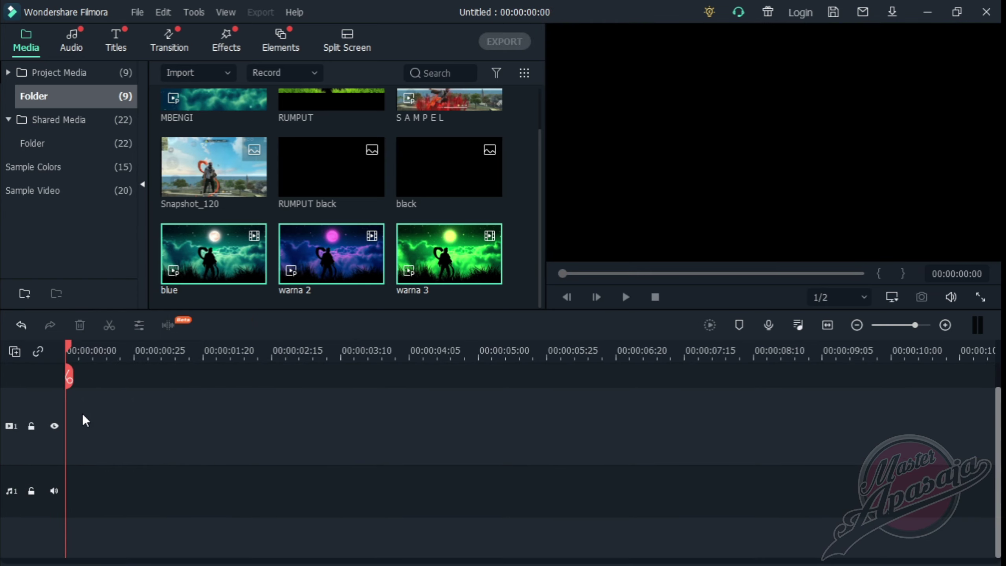
# - Place the SAMPEL video at the start of video track 1 and play it
pyautogui.scroll(1, 428, 138)
pyautogui.click(429, 138)
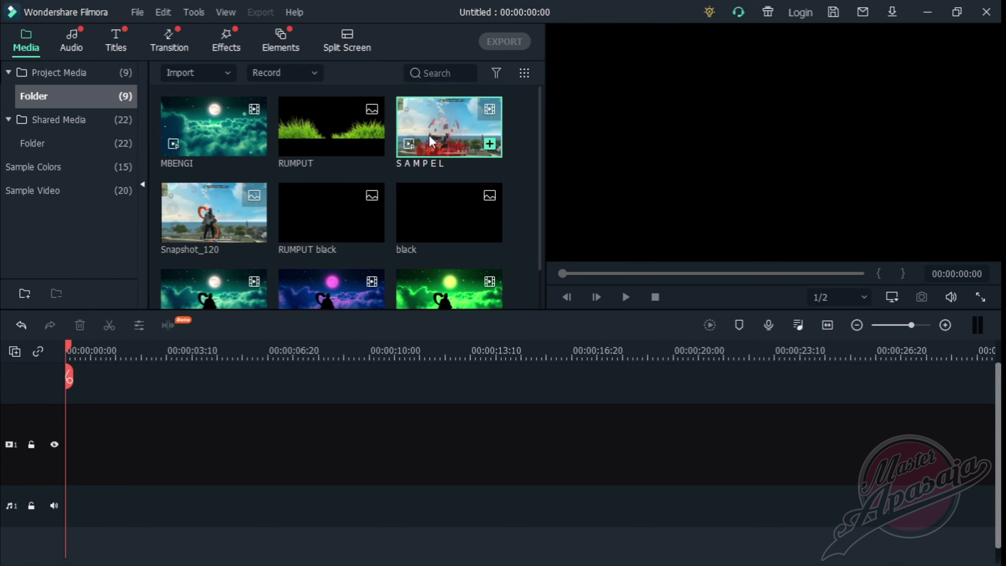
pyautogui.moveTo(429, 135); pyautogui.dragTo(66, 424)
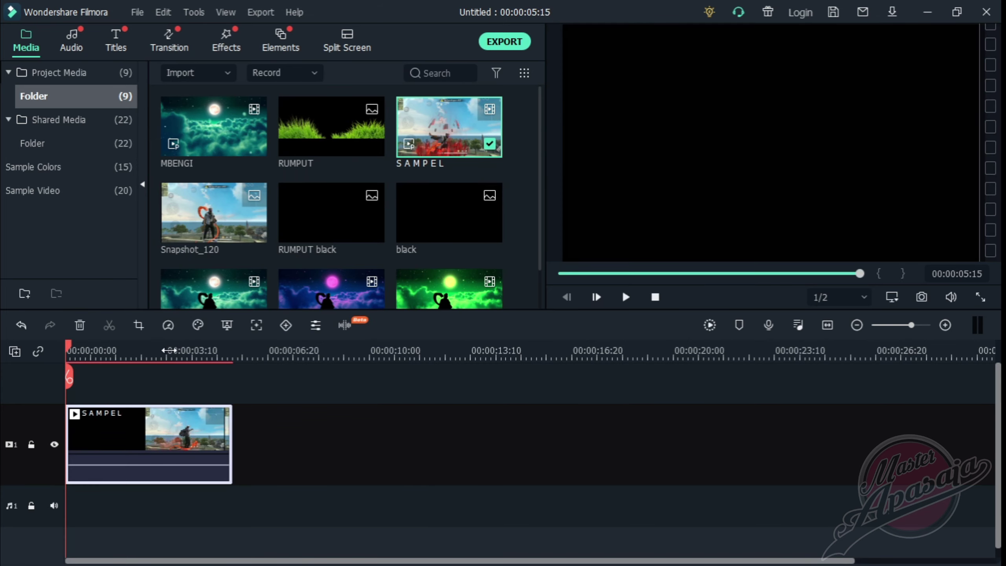
pyautogui.scroll(3, 169, 349)
pyautogui.press('space')
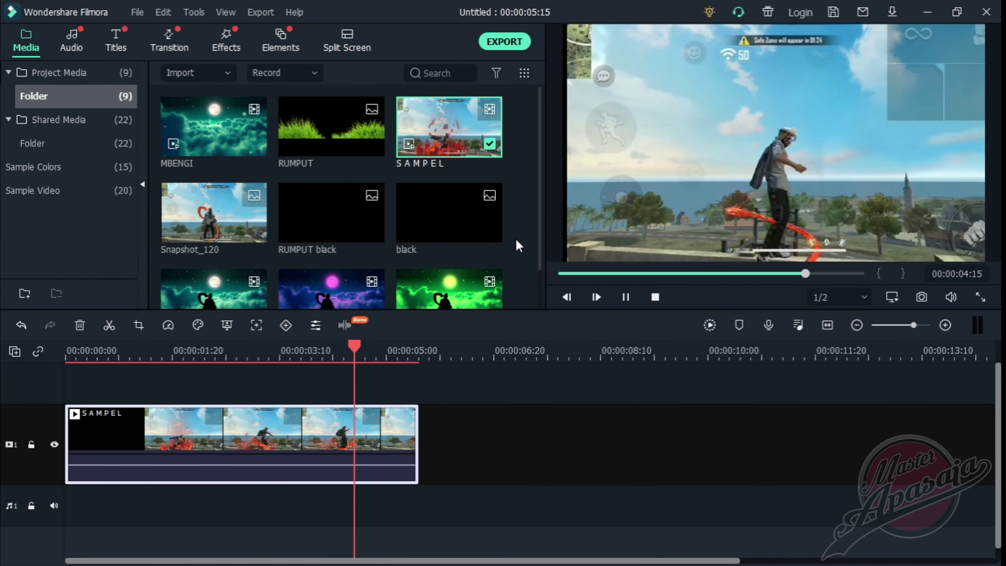
# - Append the blue, warna 2 and warna 3 videos in that order after the SAMPEL clip and play them
pyautogui.scroll(-1, 506, 240)
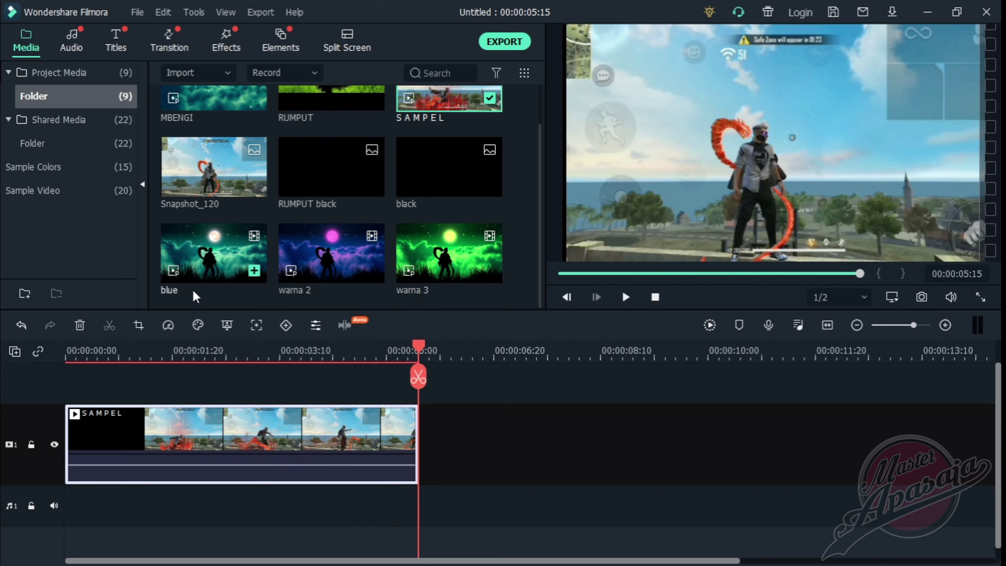
pyautogui.moveTo(198, 276); pyautogui.dragTo(417, 415)
pyautogui.moveTo(336, 259); pyautogui.dragTo(612, 428)
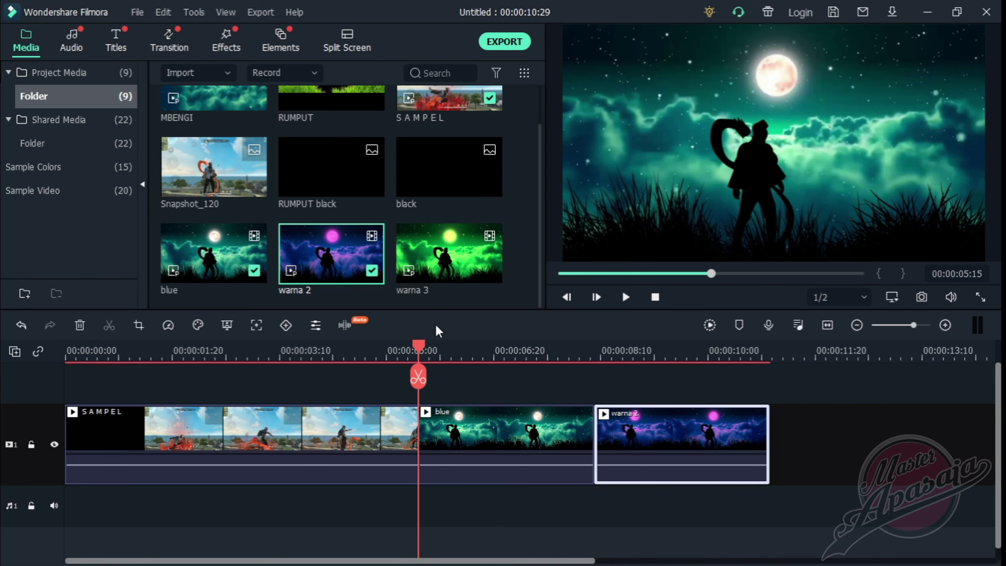
pyautogui.moveTo(431, 269); pyautogui.dragTo(772, 441)
pyautogui.press('space')
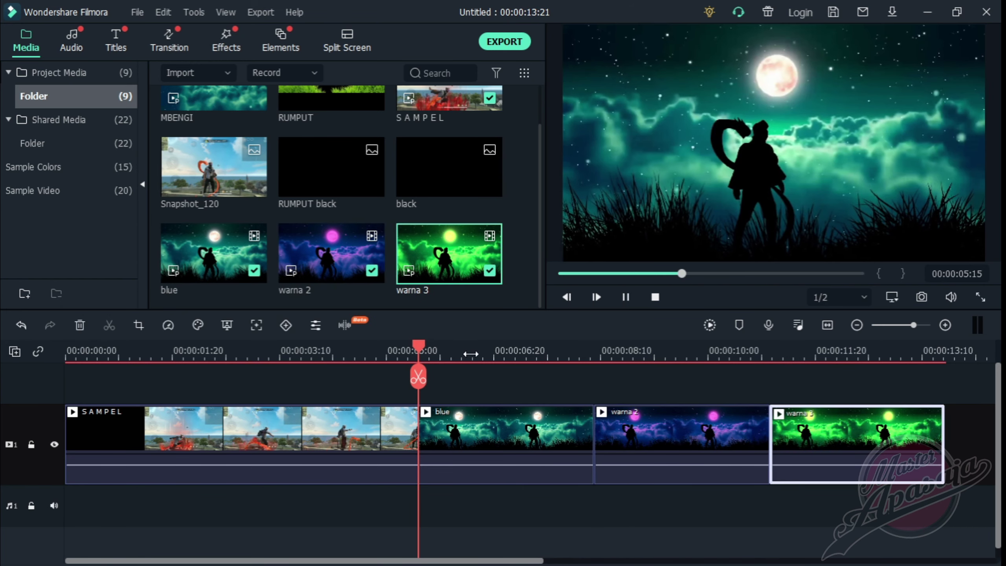
# - Apply the Mild effect from the Shake filters to the blue, warna 2 and warna 3 clips
pyautogui.click(586, 436)
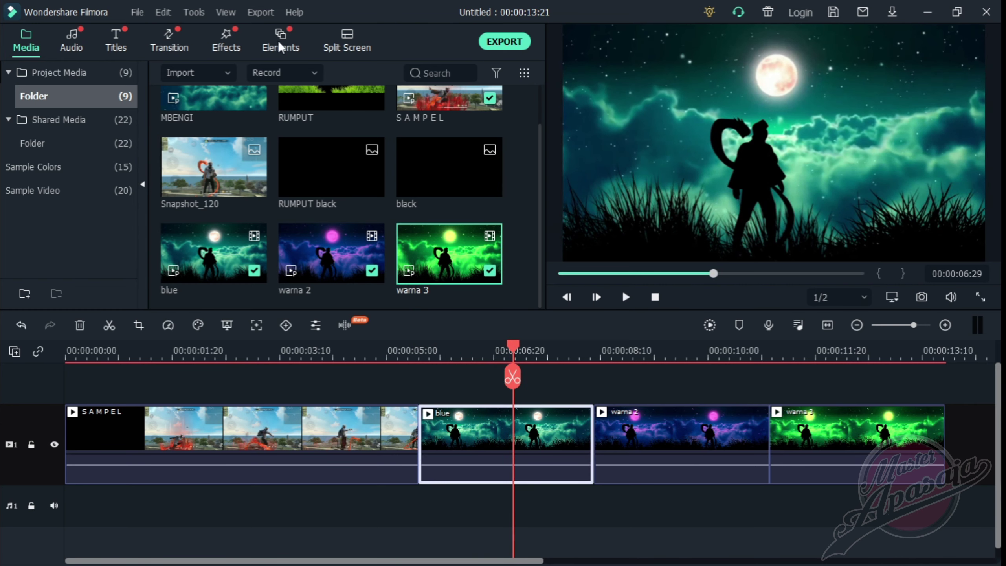
pyautogui.click(223, 33)
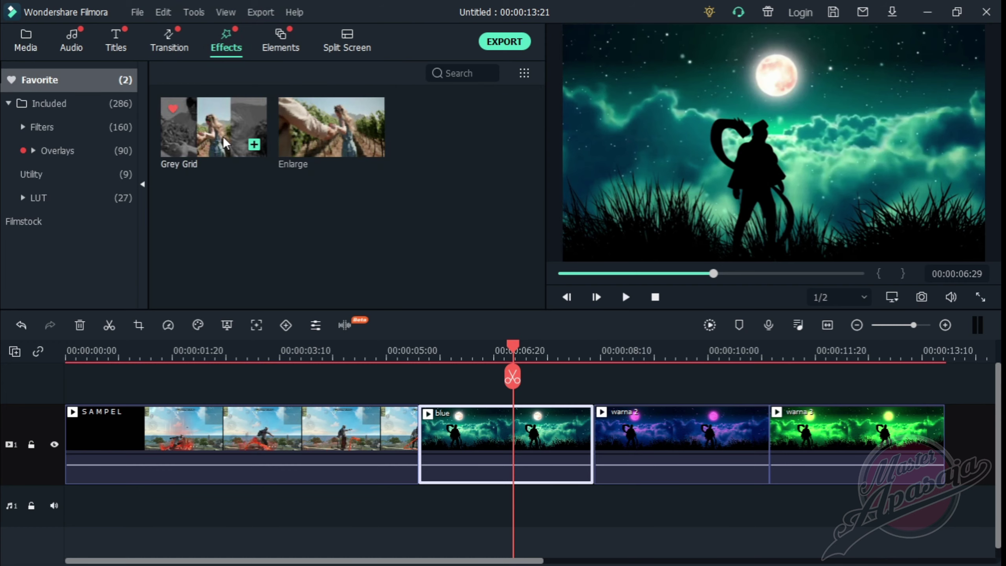
pyautogui.click(10, 103)
pyautogui.click(10, 103)
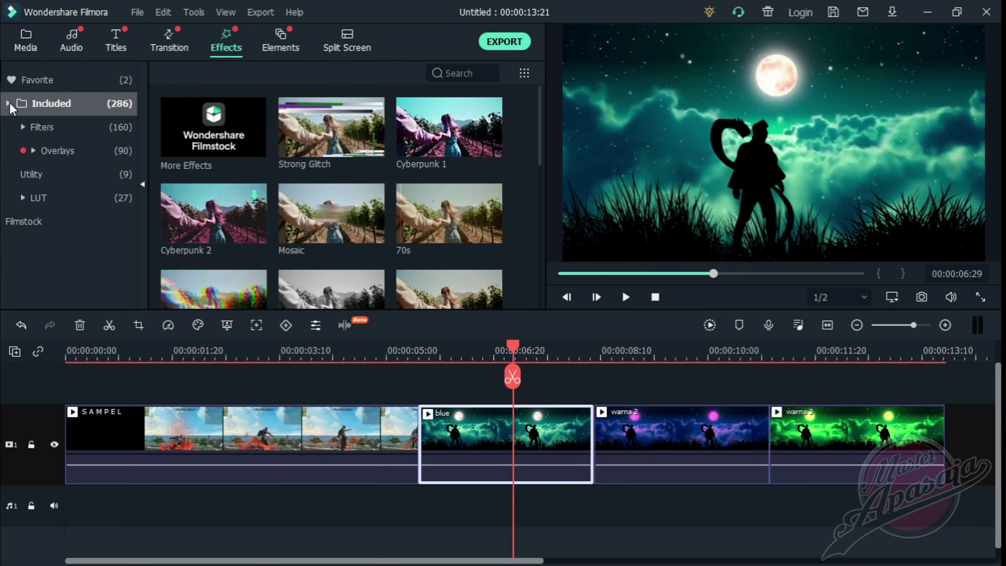
pyautogui.click(18, 129)
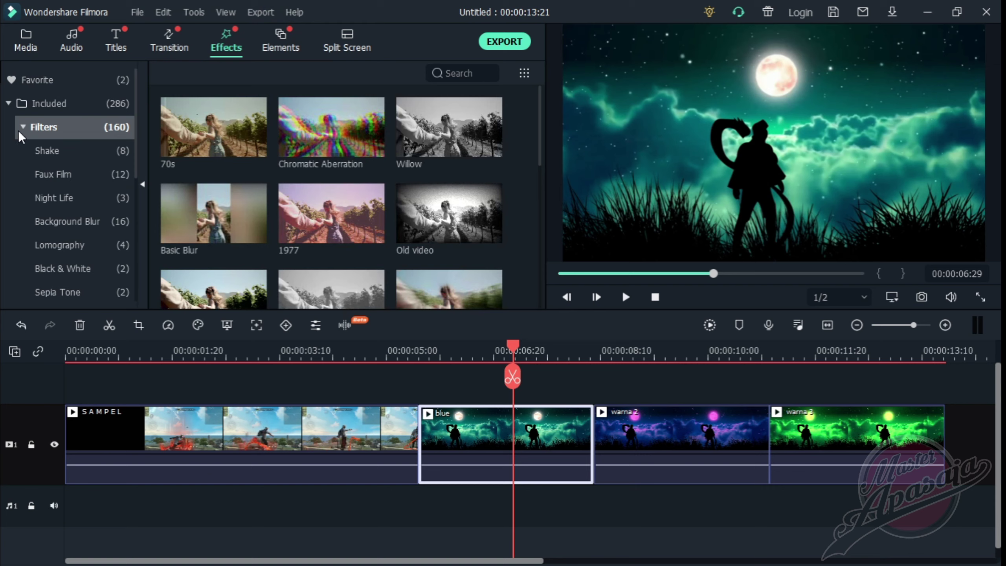
pyautogui.click(70, 155)
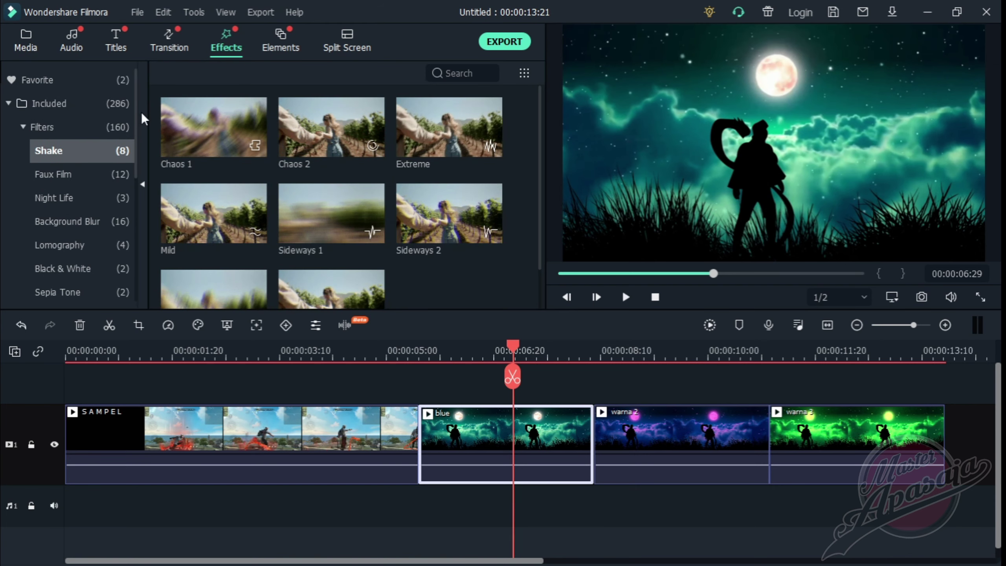
pyautogui.moveTo(180, 238); pyautogui.dragTo(465, 448)
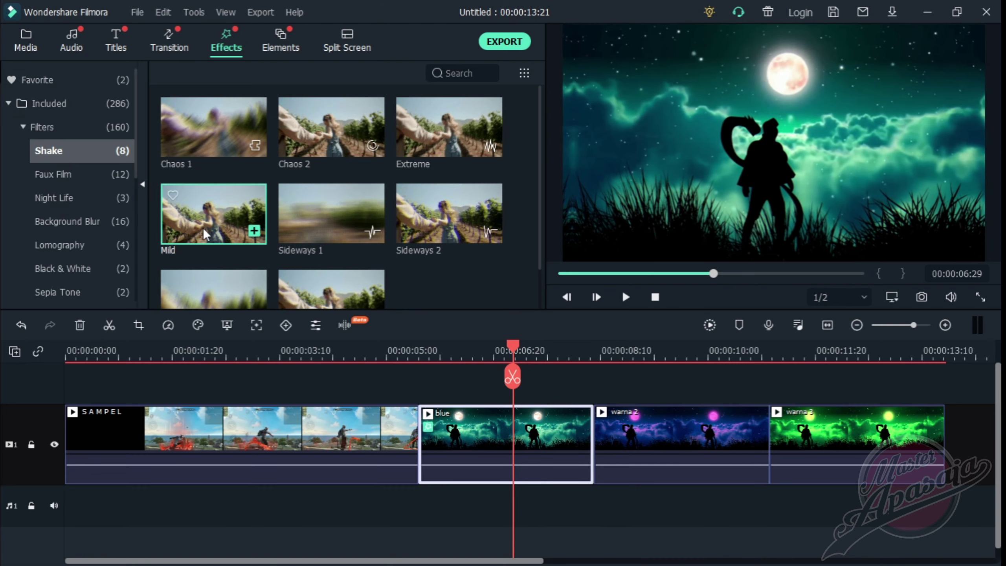
pyautogui.moveTo(196, 227); pyautogui.dragTo(638, 462)
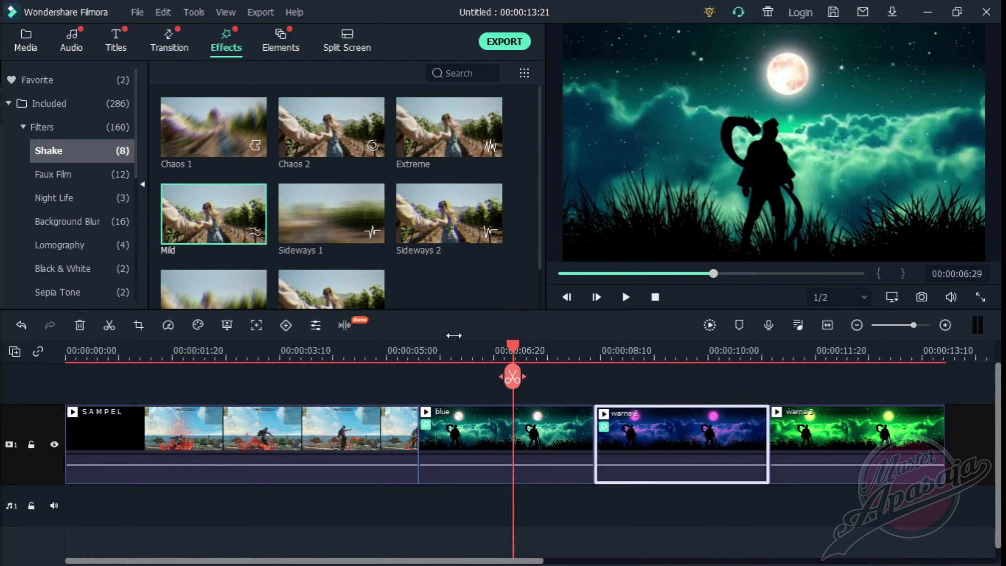
pyautogui.moveTo(213, 224); pyautogui.dragTo(813, 456)
# - Play the blue clip and trim its end to the playhead at about 00:00:07:10, closing the gap
pyautogui.click(403, 361)
pyautogui.press('space')
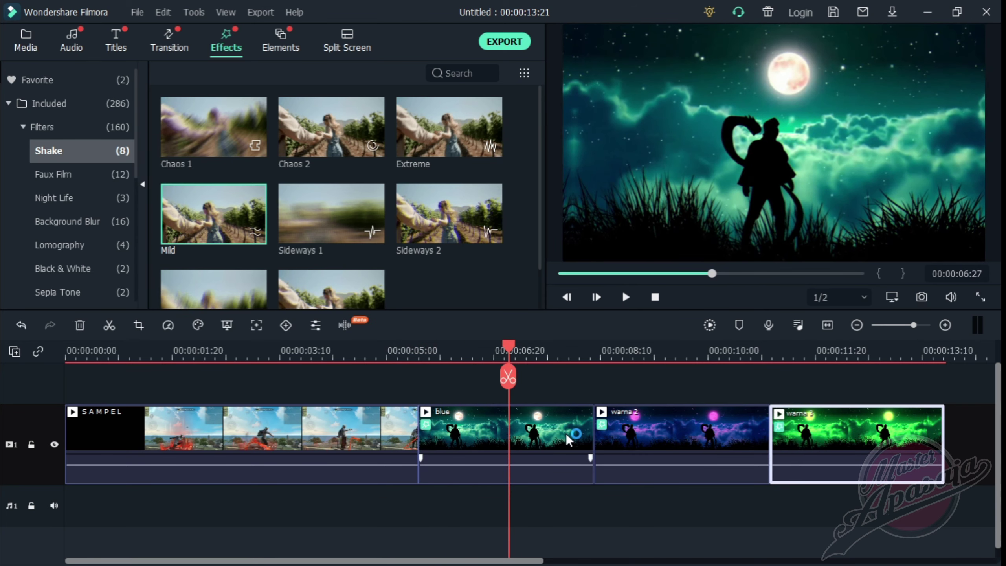
pyautogui.press('space')
pyautogui.click(568, 432)
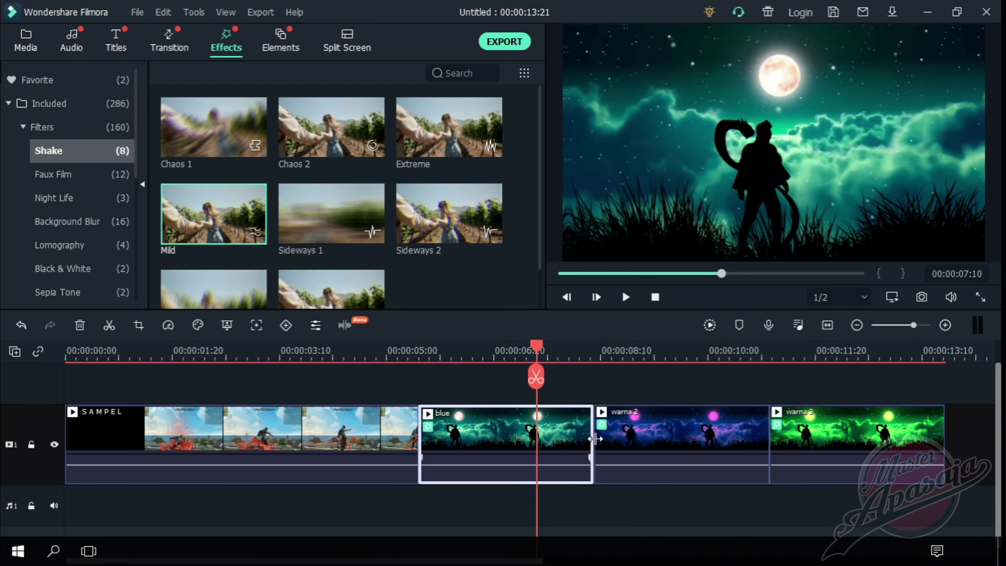
pyautogui.moveTo(590, 437); pyautogui.dragTo(539, 435)
# - Play through the warna 2 clip and trim its end to the playhead, closing the gap before warna 3
pyautogui.click(664, 433)
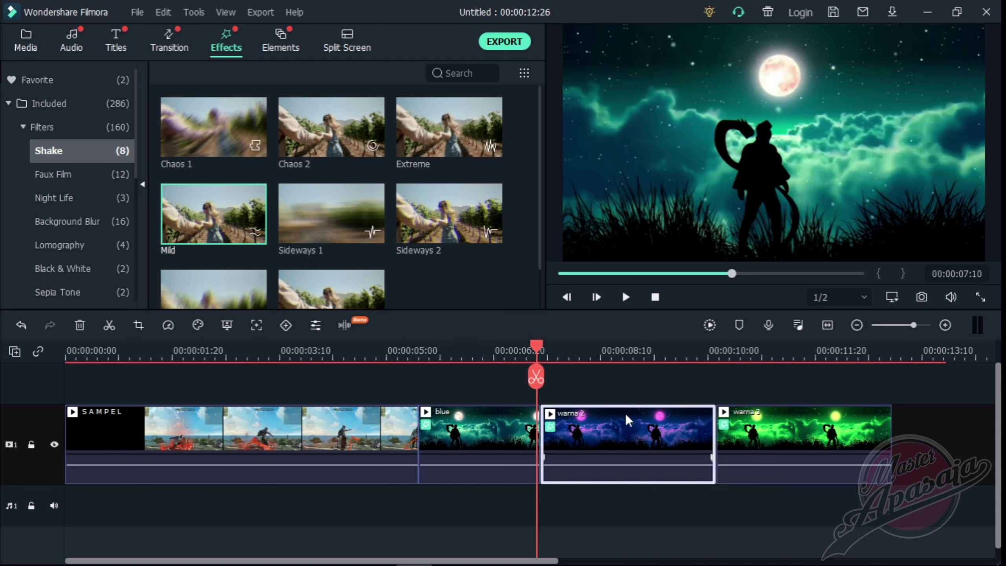
pyautogui.press('space')
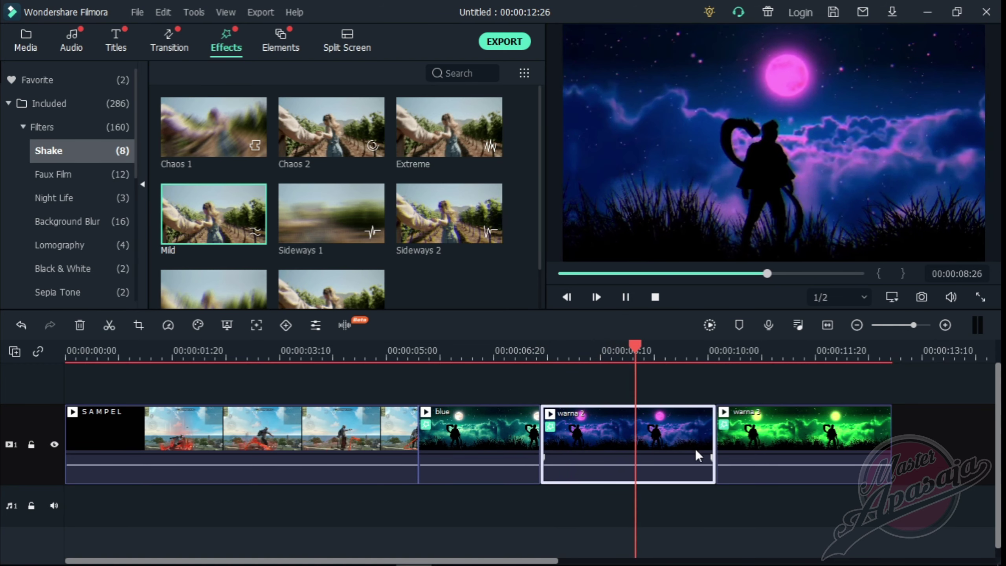
pyautogui.press('space')
pyautogui.moveTo(713, 446); pyautogui.dragTo(659, 444)
# - Trim the end of the warna 3 clip to 00:00:10:28 and play the whole sequence from the start
pyautogui.press('space')
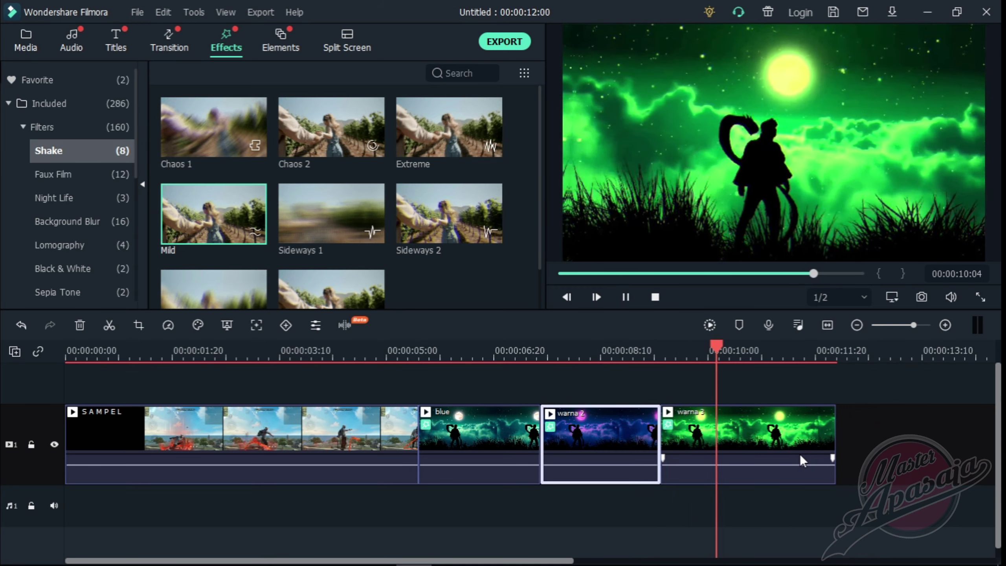
pyautogui.press('space')
pyautogui.click(792, 442)
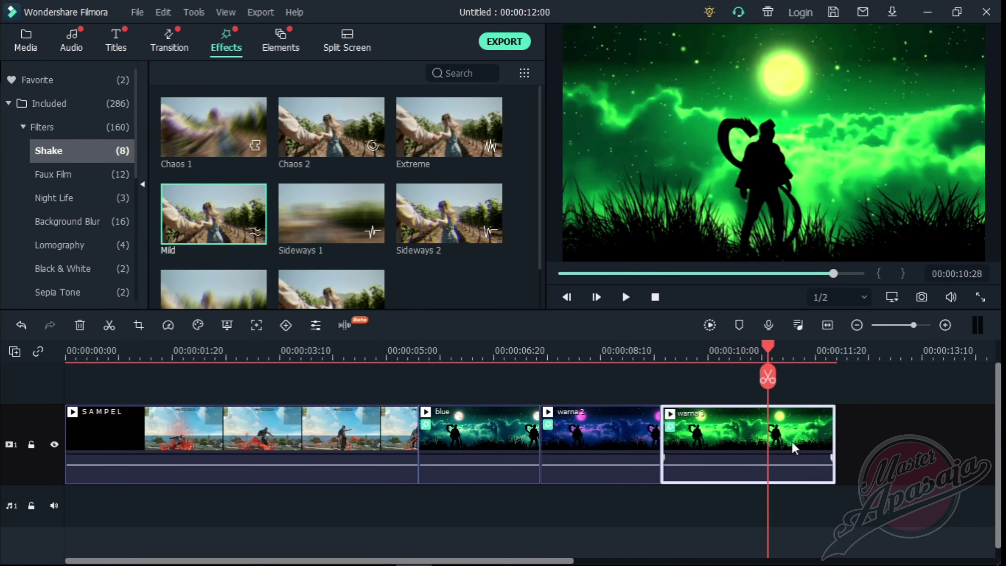
pyautogui.moveTo(833, 439); pyautogui.dragTo(766, 436)
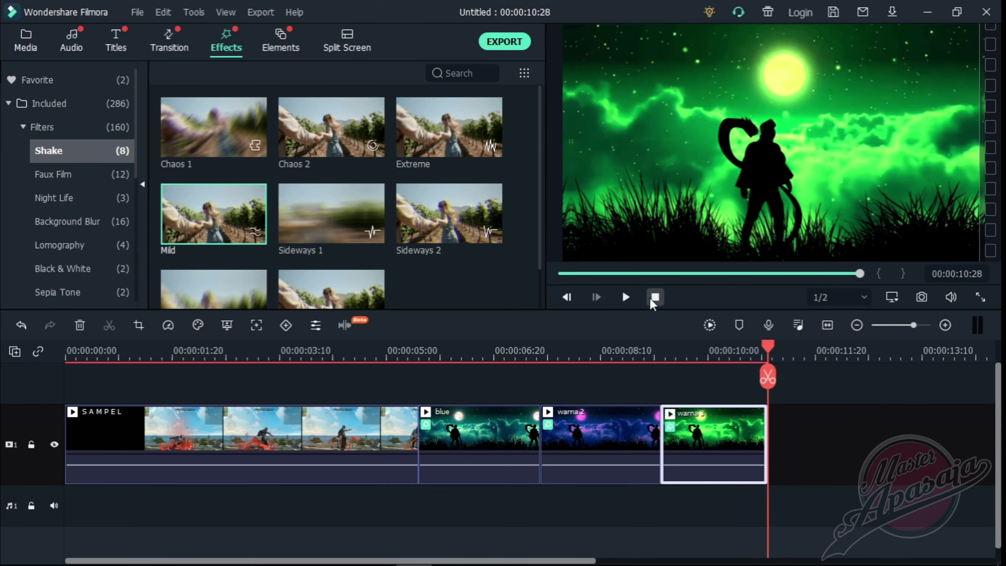
pyautogui.click(653, 297)
pyautogui.press('space')
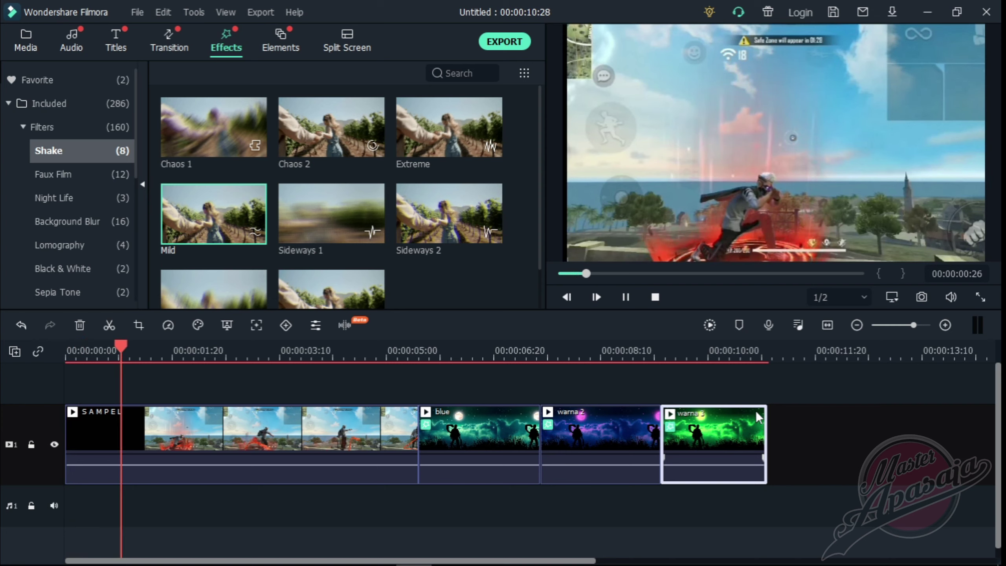